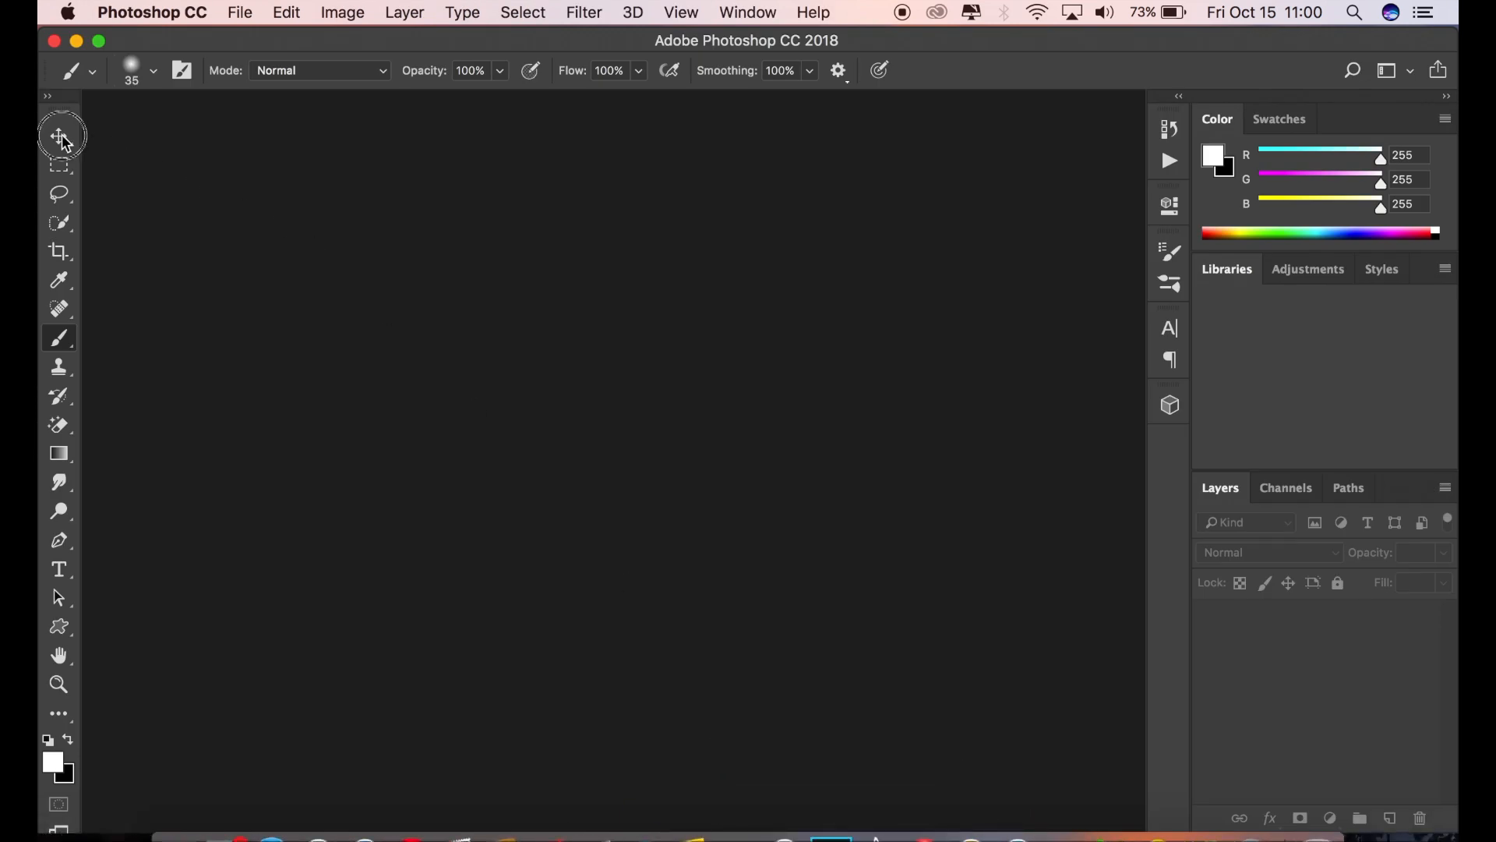
# Step: Open the image IMG_0040.jpg from the Desktop
pyautogui.click(60, 137)
pyautogui.click(240, 13)
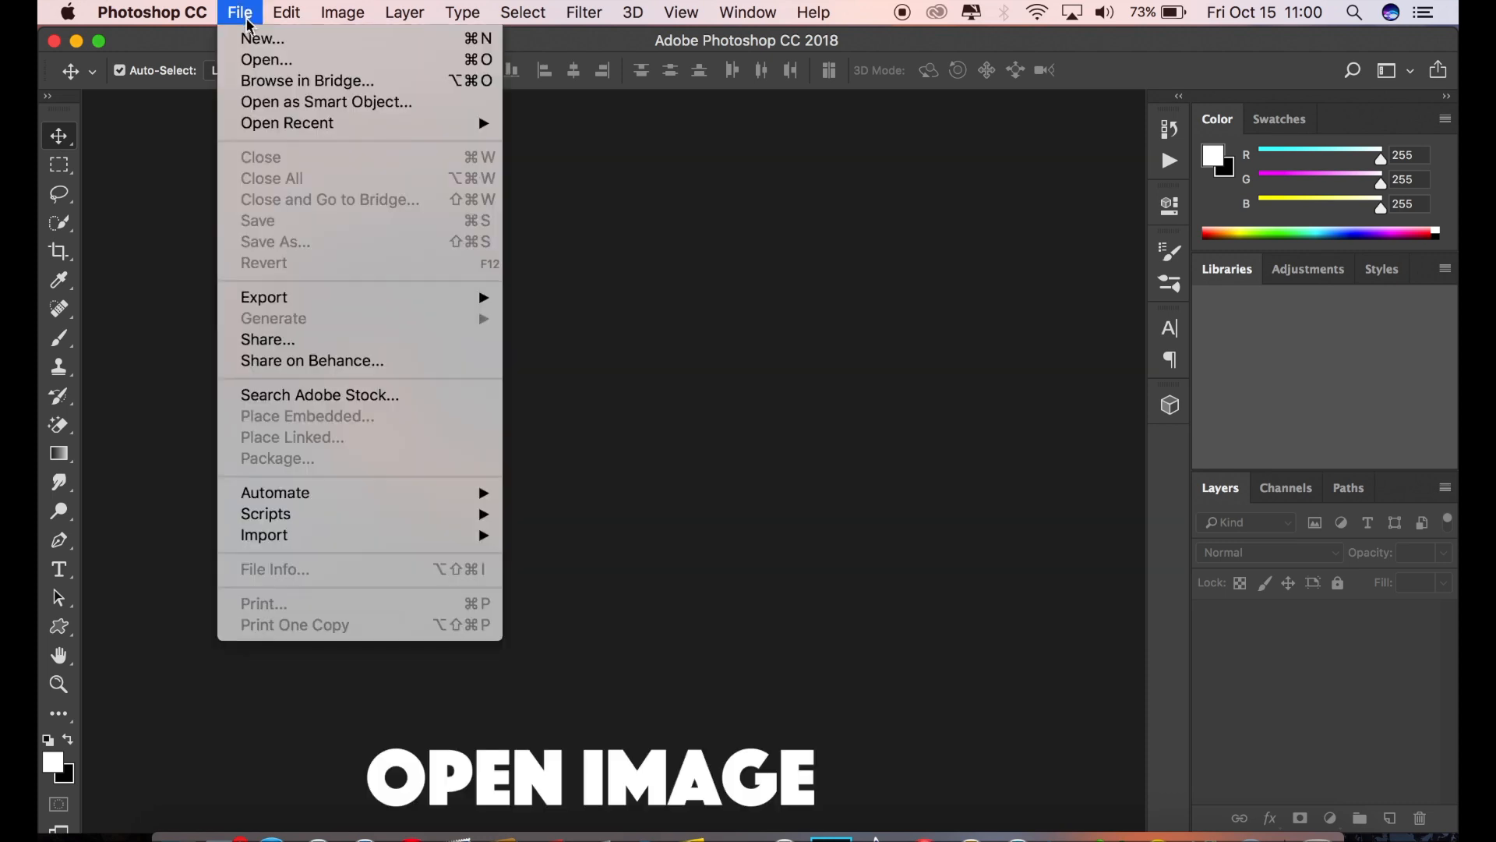
pyautogui.click(265, 61)
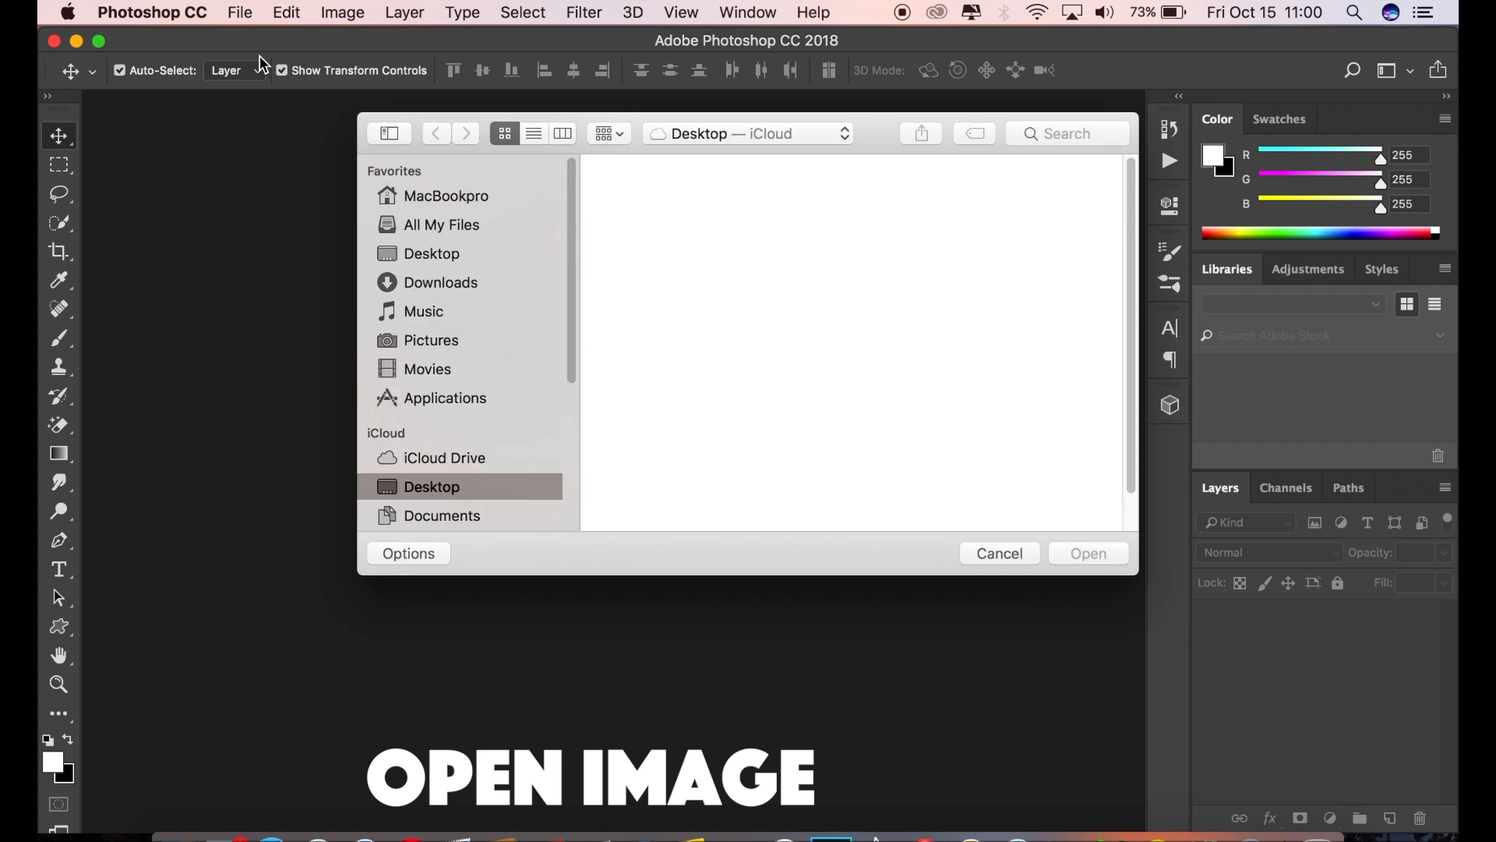
pyautogui.click(662, 211)
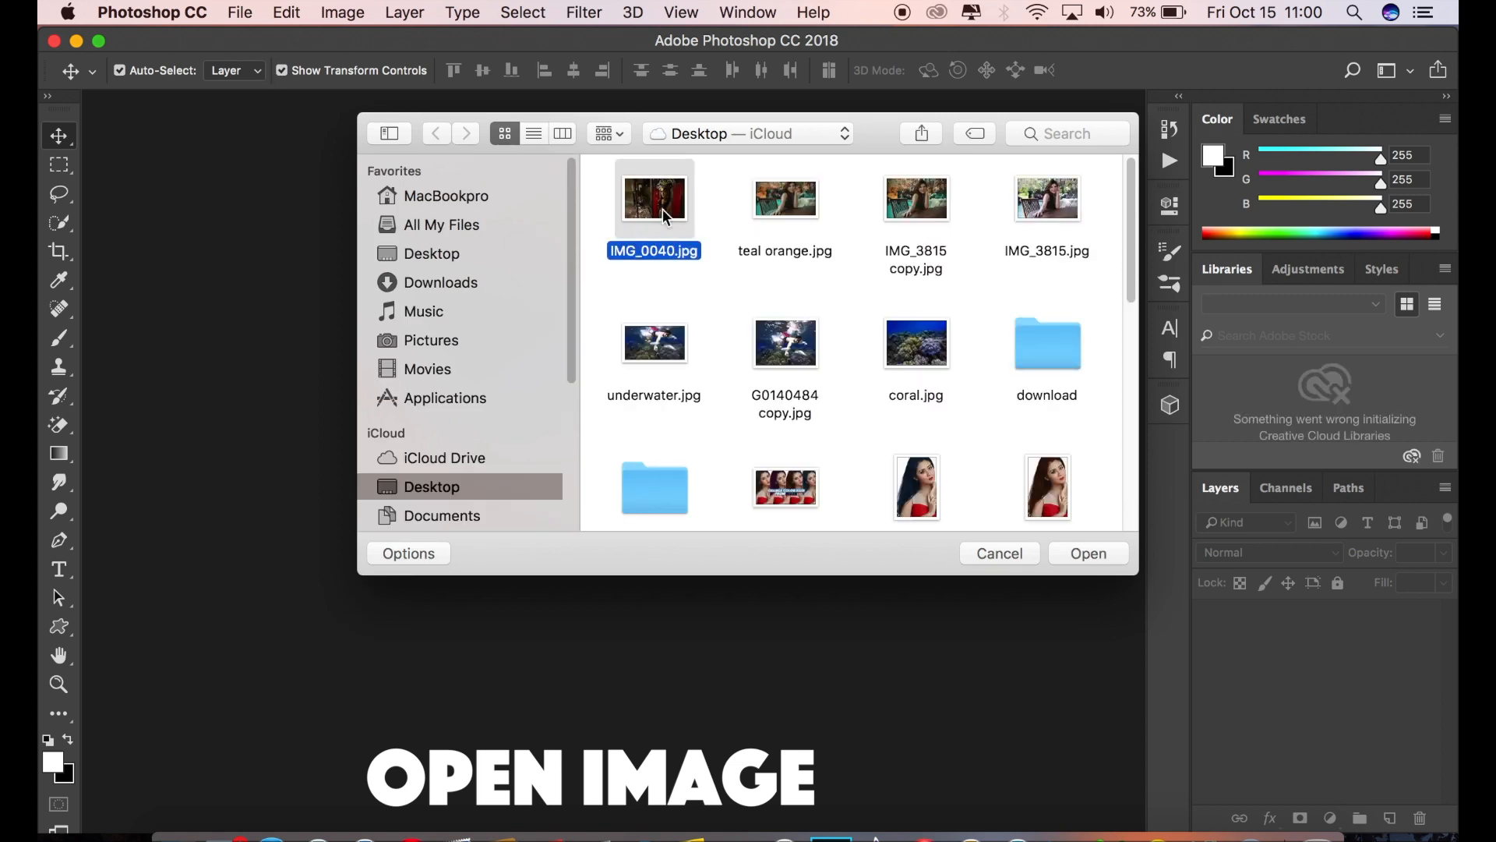
pyautogui.doubleClick(663, 210)
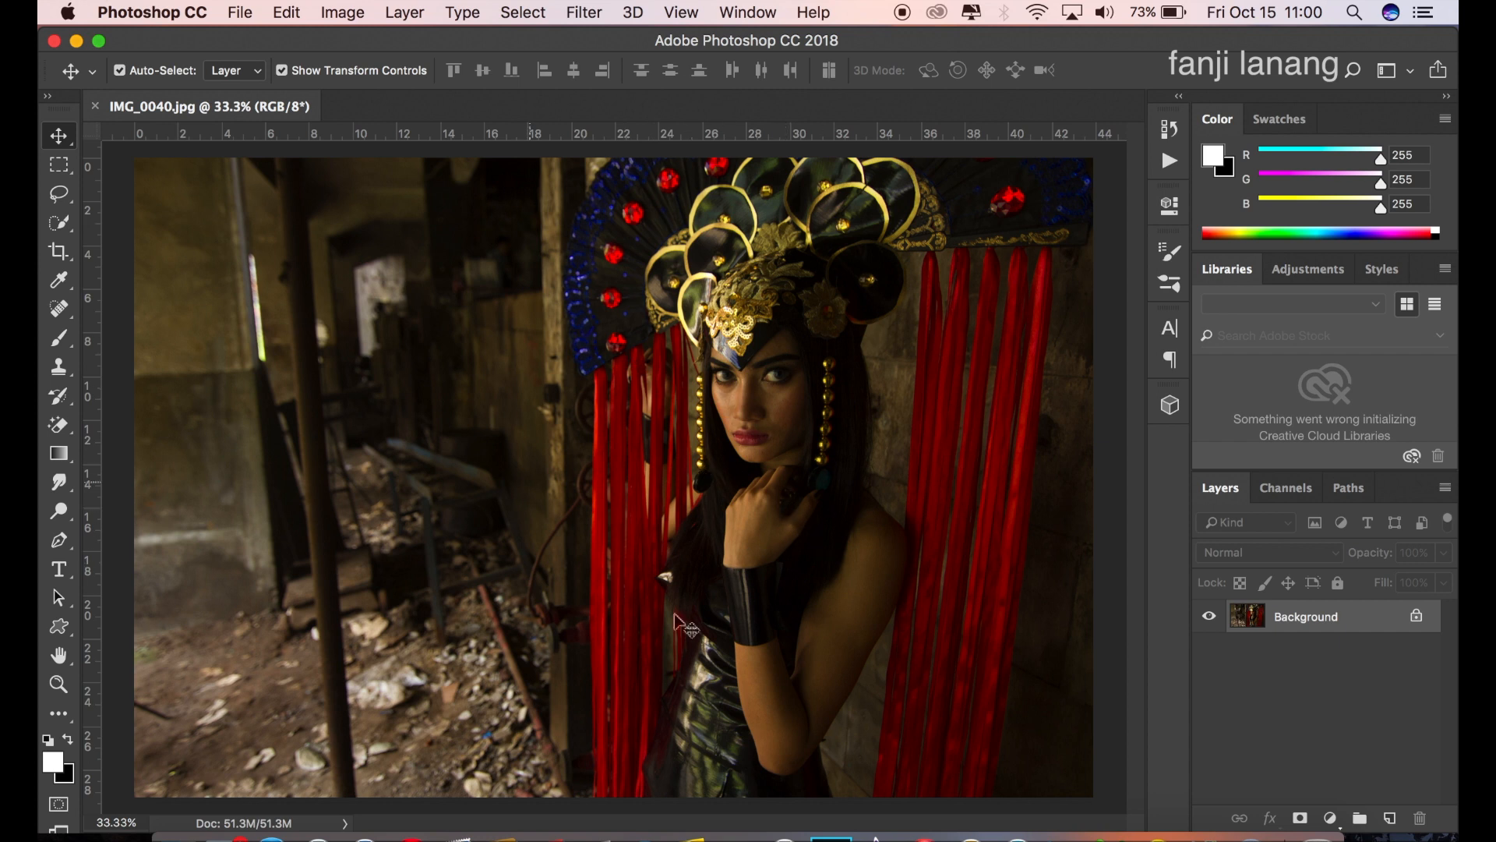
# Step: Duplicate the Background layer and apply a High Pass filter with a 3.5-pixel radius to the copy
pyautogui.moveTo(1321, 621); pyautogui.dragTo(1390, 818)
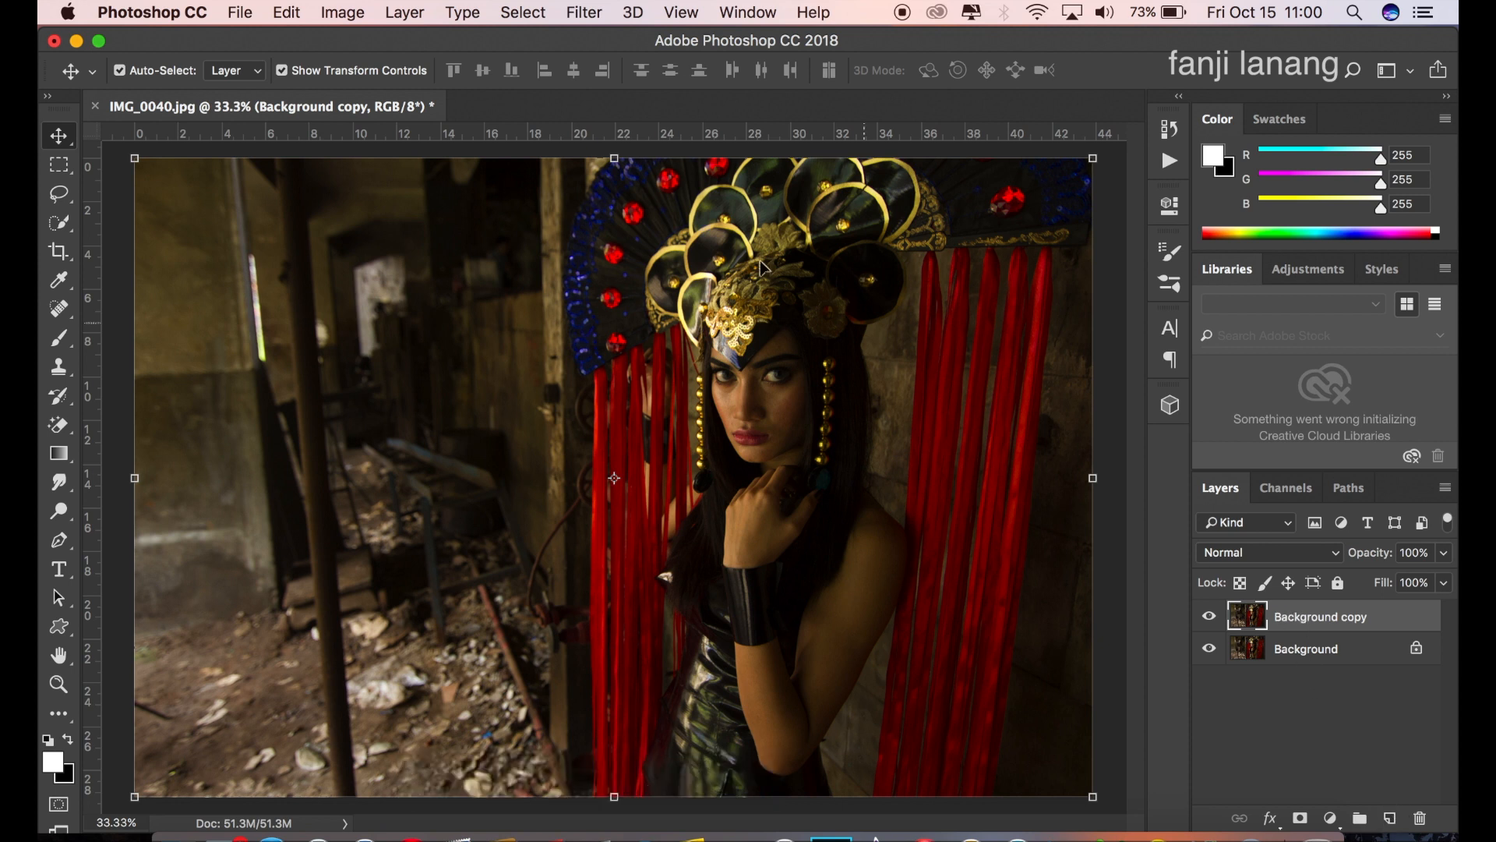
pyautogui.click(583, 12)
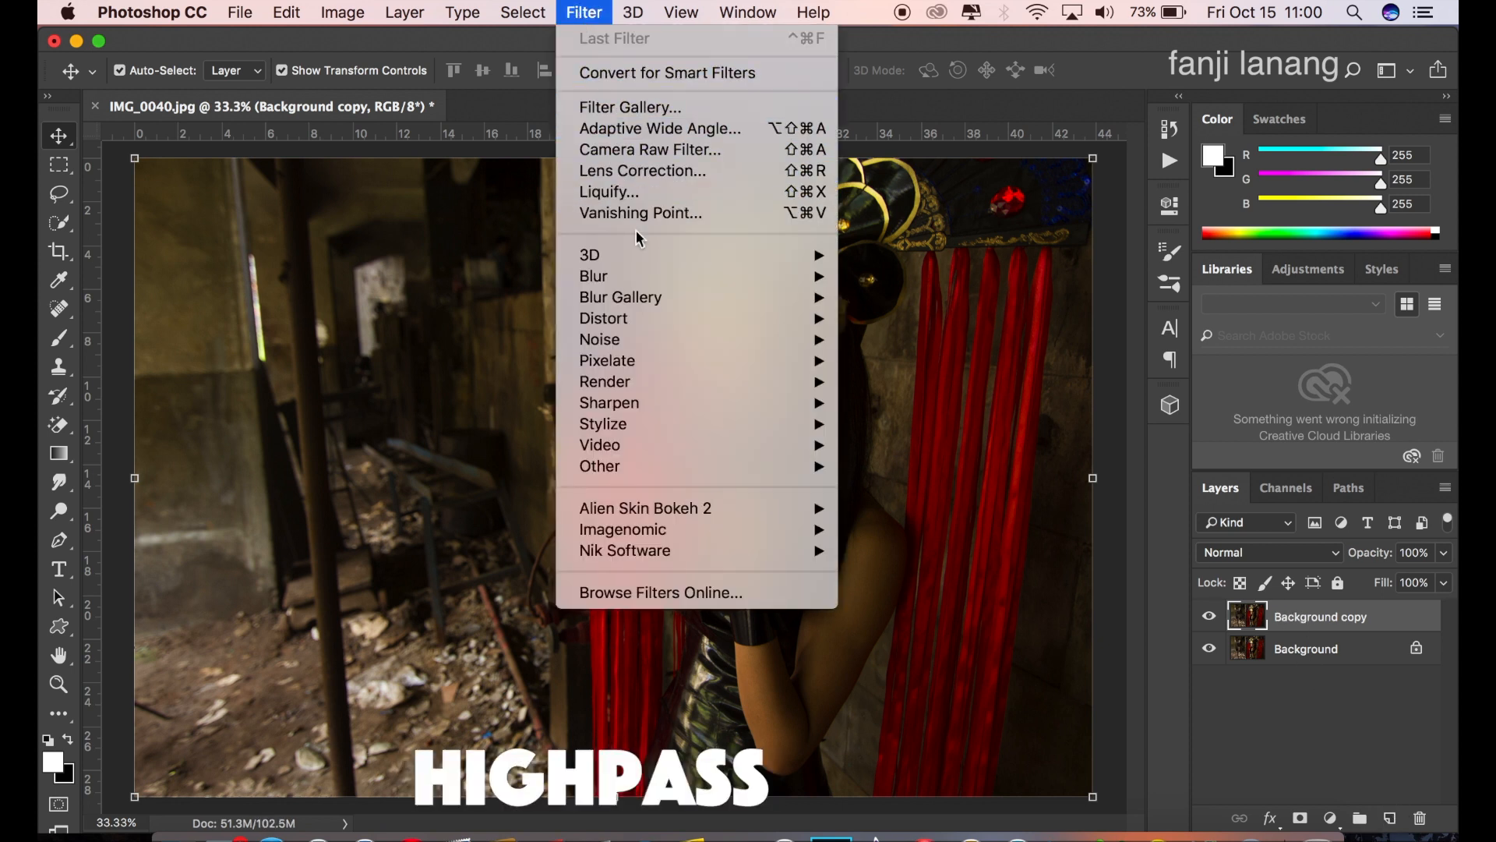
pyautogui.moveTo(711, 466)
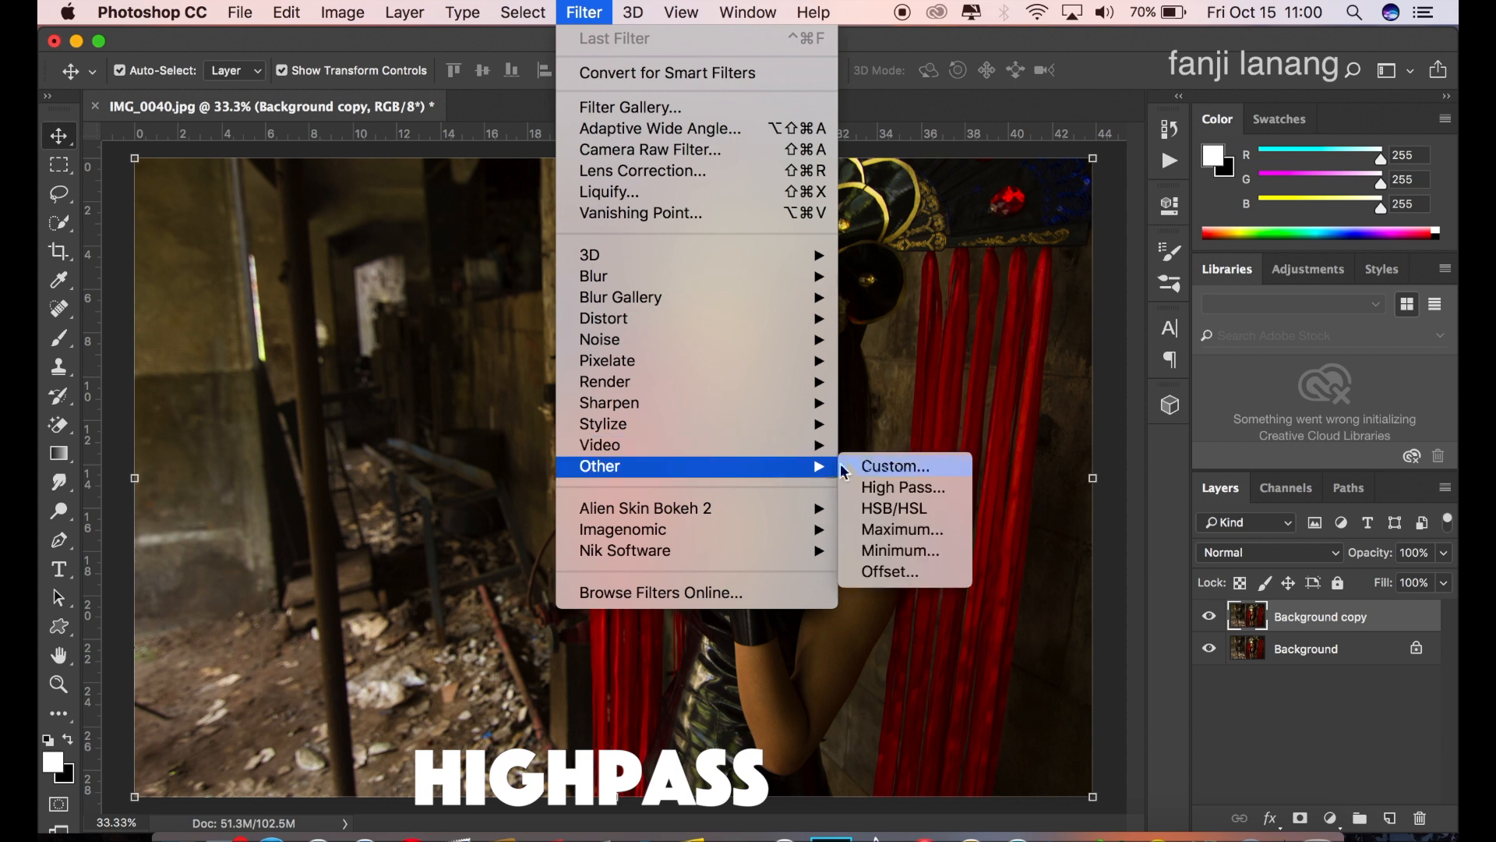
pyautogui.click(904, 487)
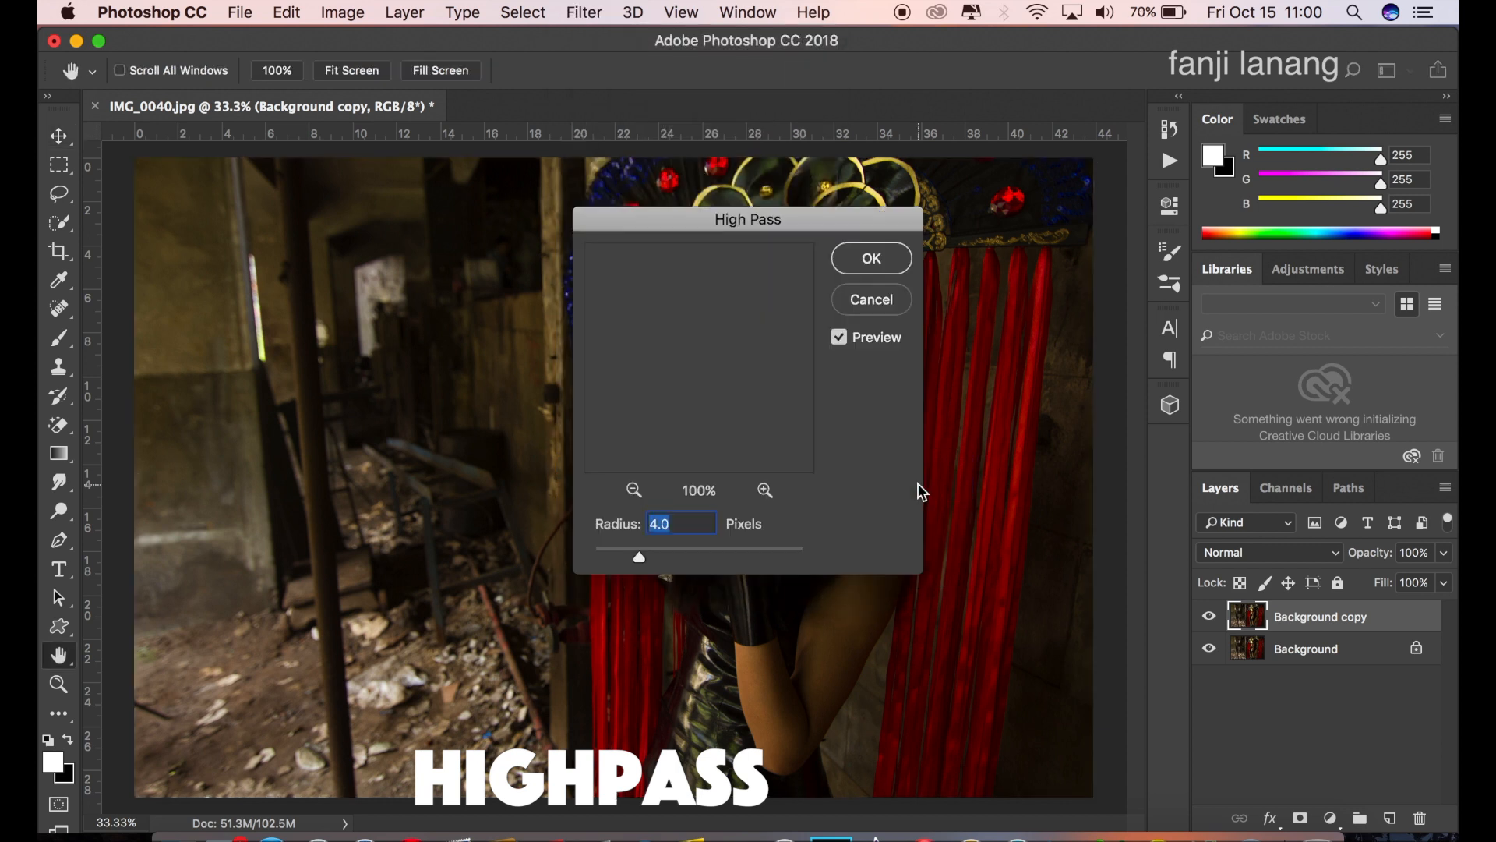
pyautogui.moveTo(680, 521); pyautogui.dragTo(625, 521)
pyautogui.write('3.5')
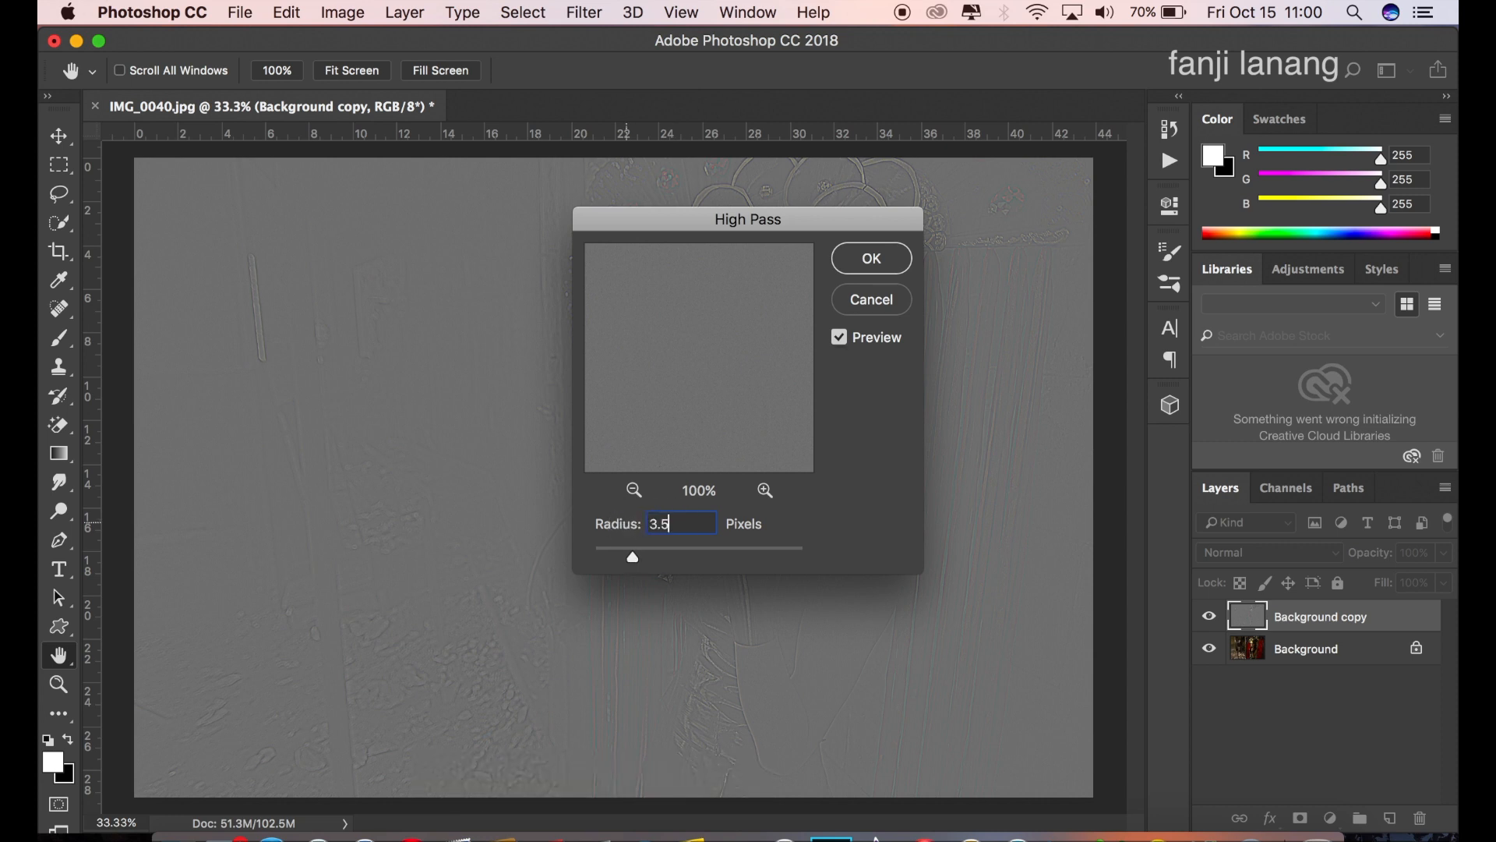
pyautogui.click(862, 262)
pyautogui.press('v')
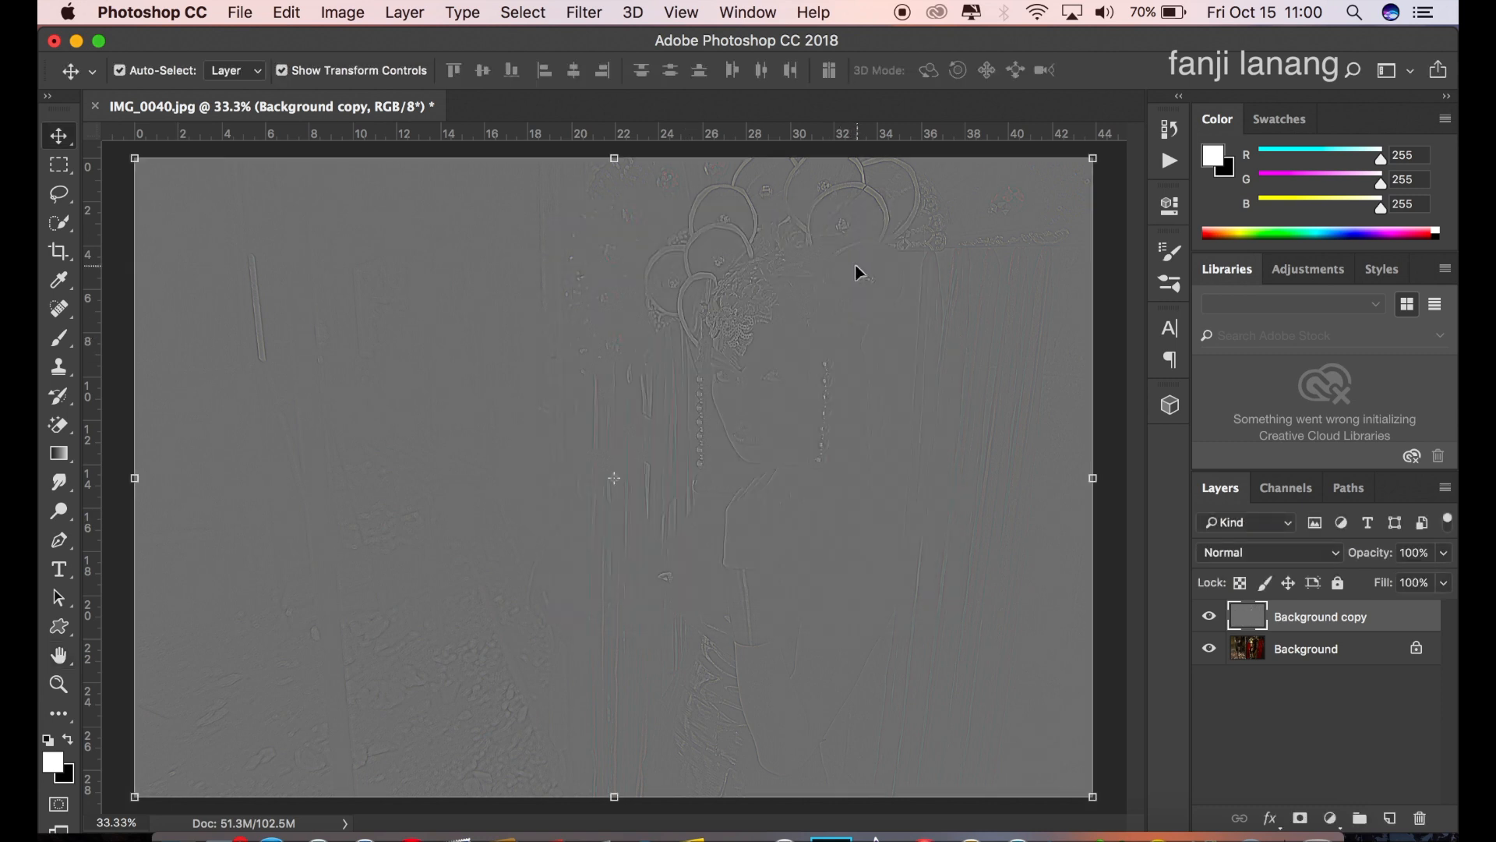
# Step: Set the High Pass layer's blend mode to Linear Light and toggle its visibility to compare the sharpening
pyautogui.click(1274, 553)
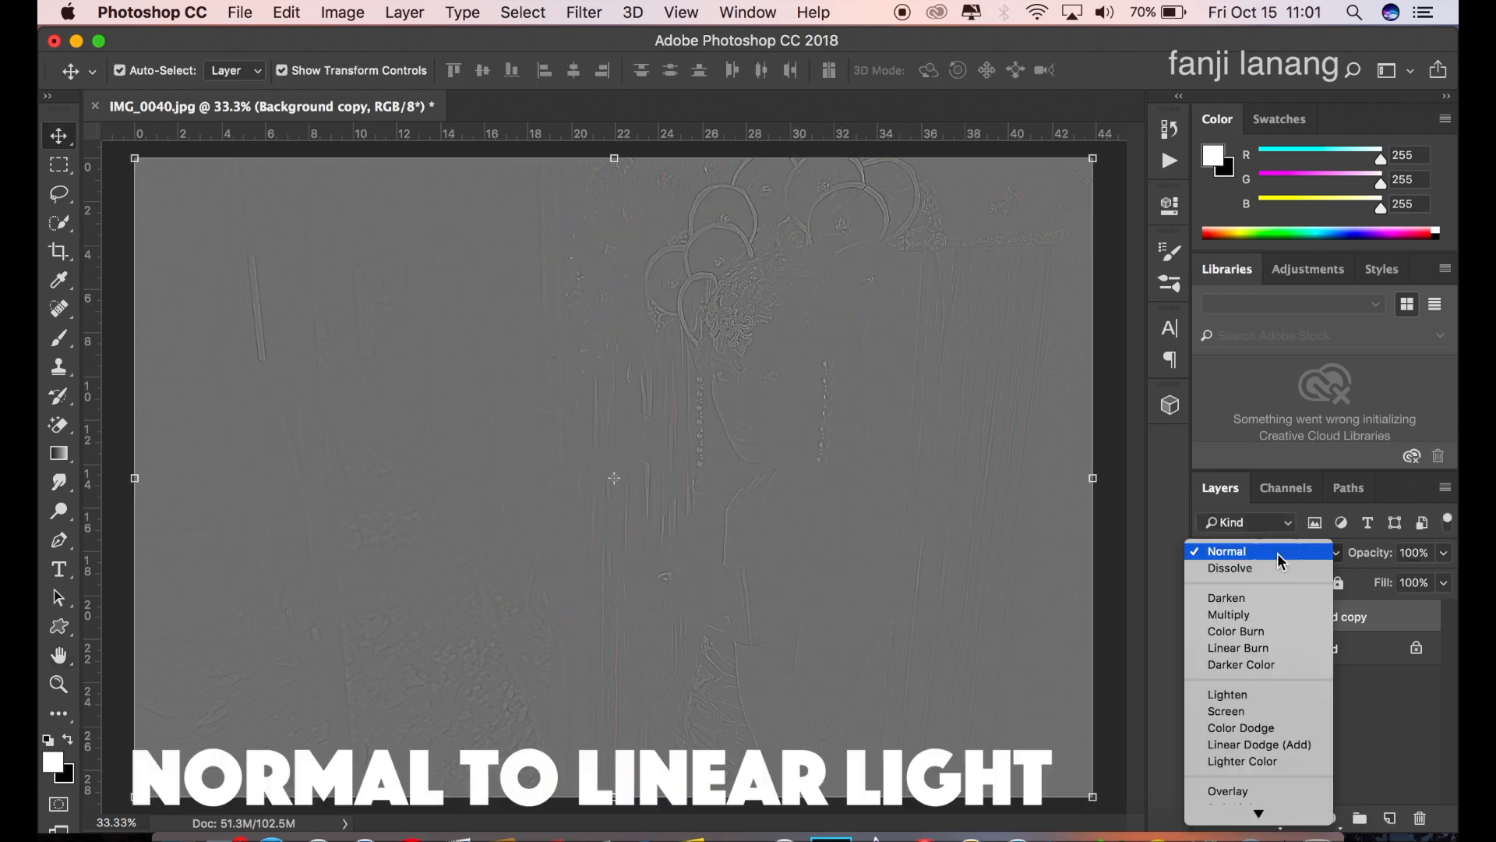
pyautogui.moveTo(1278, 824)
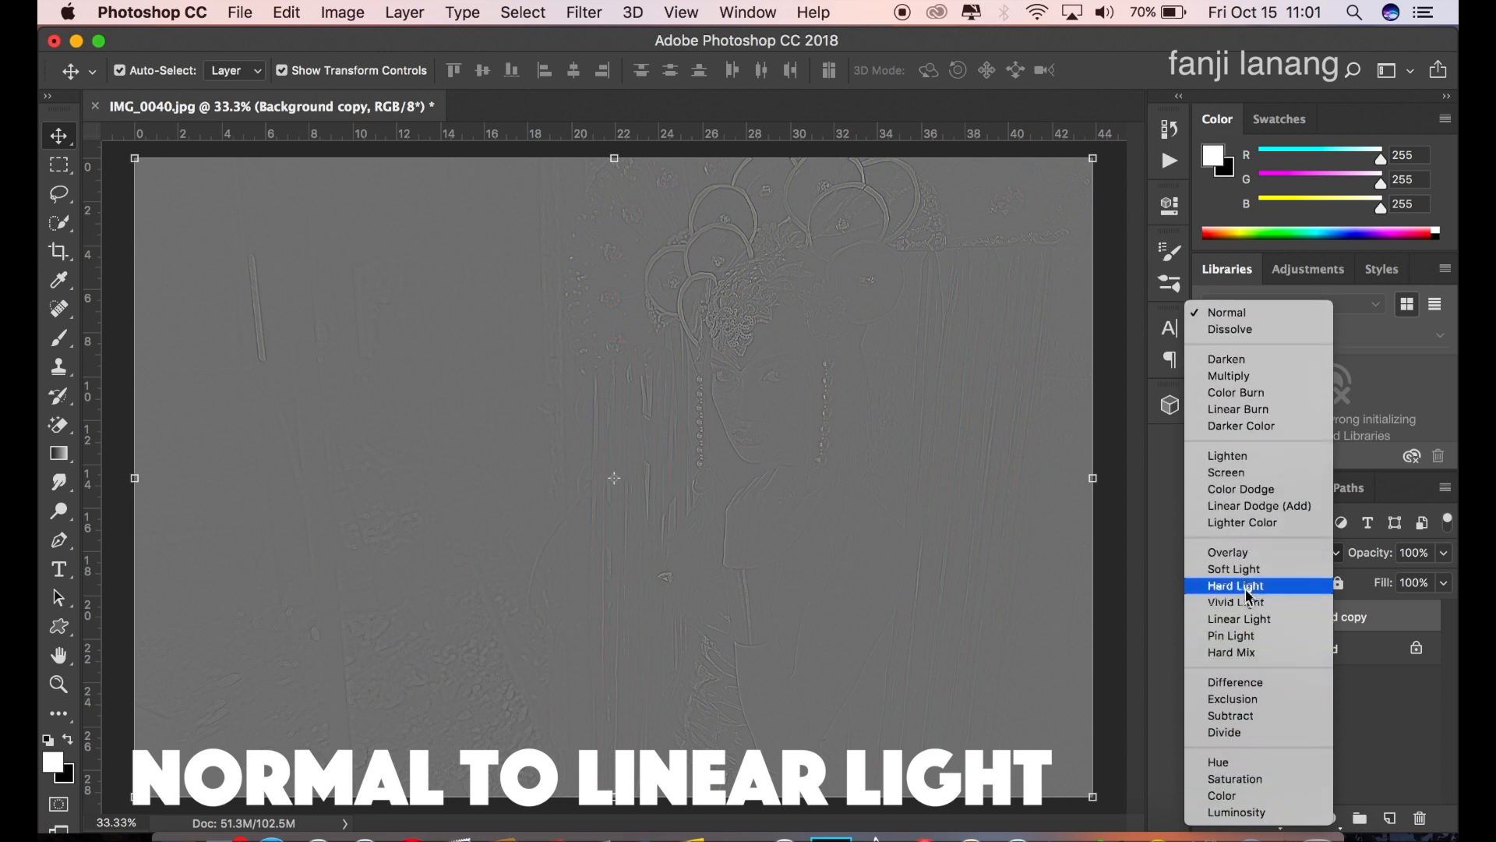
pyautogui.click(1247, 620)
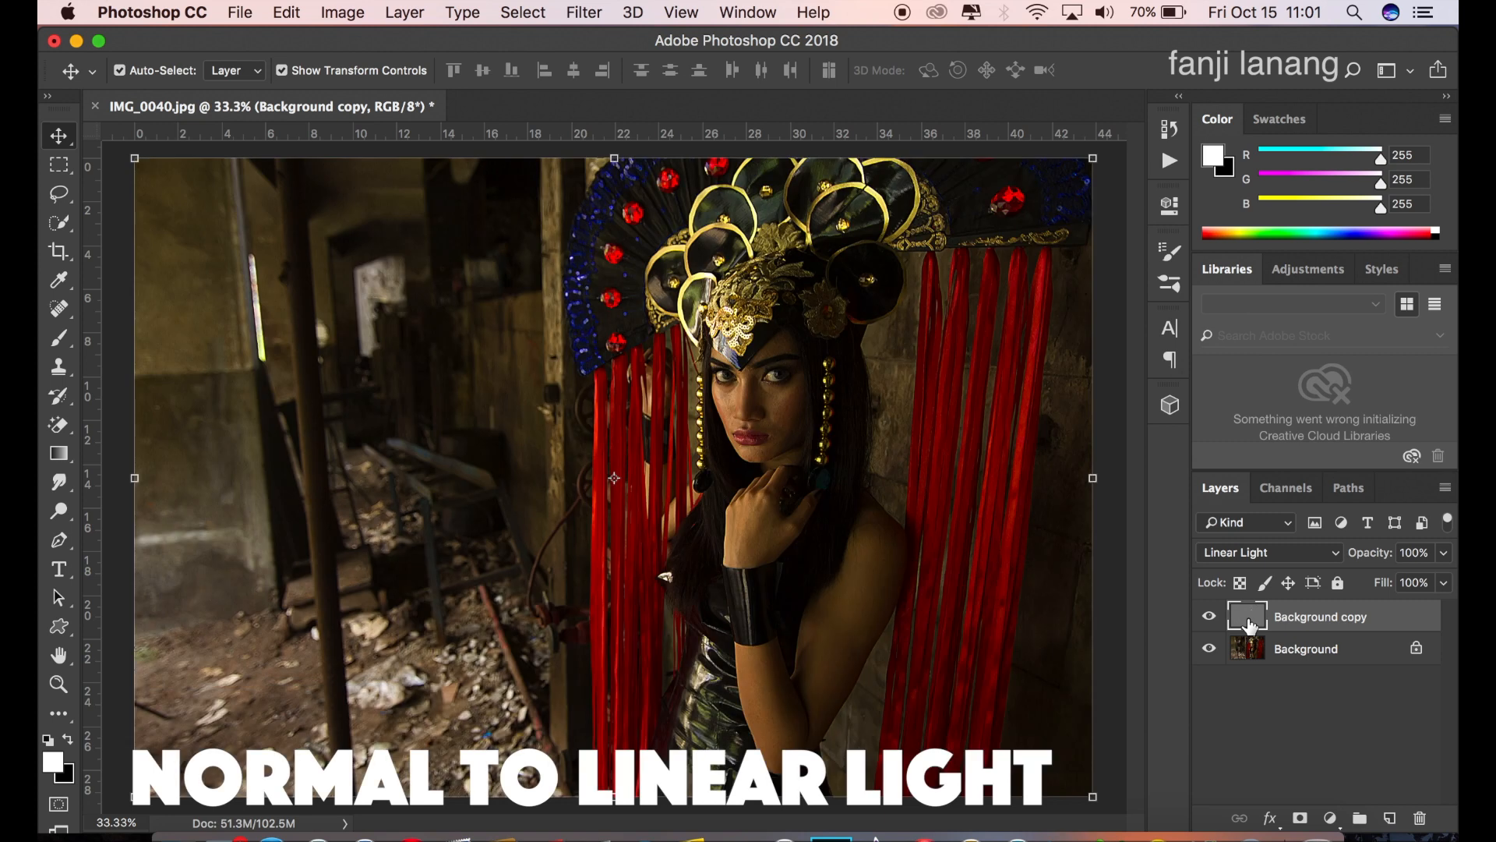
pyautogui.click(1208, 619)
pyautogui.click(1209, 619)
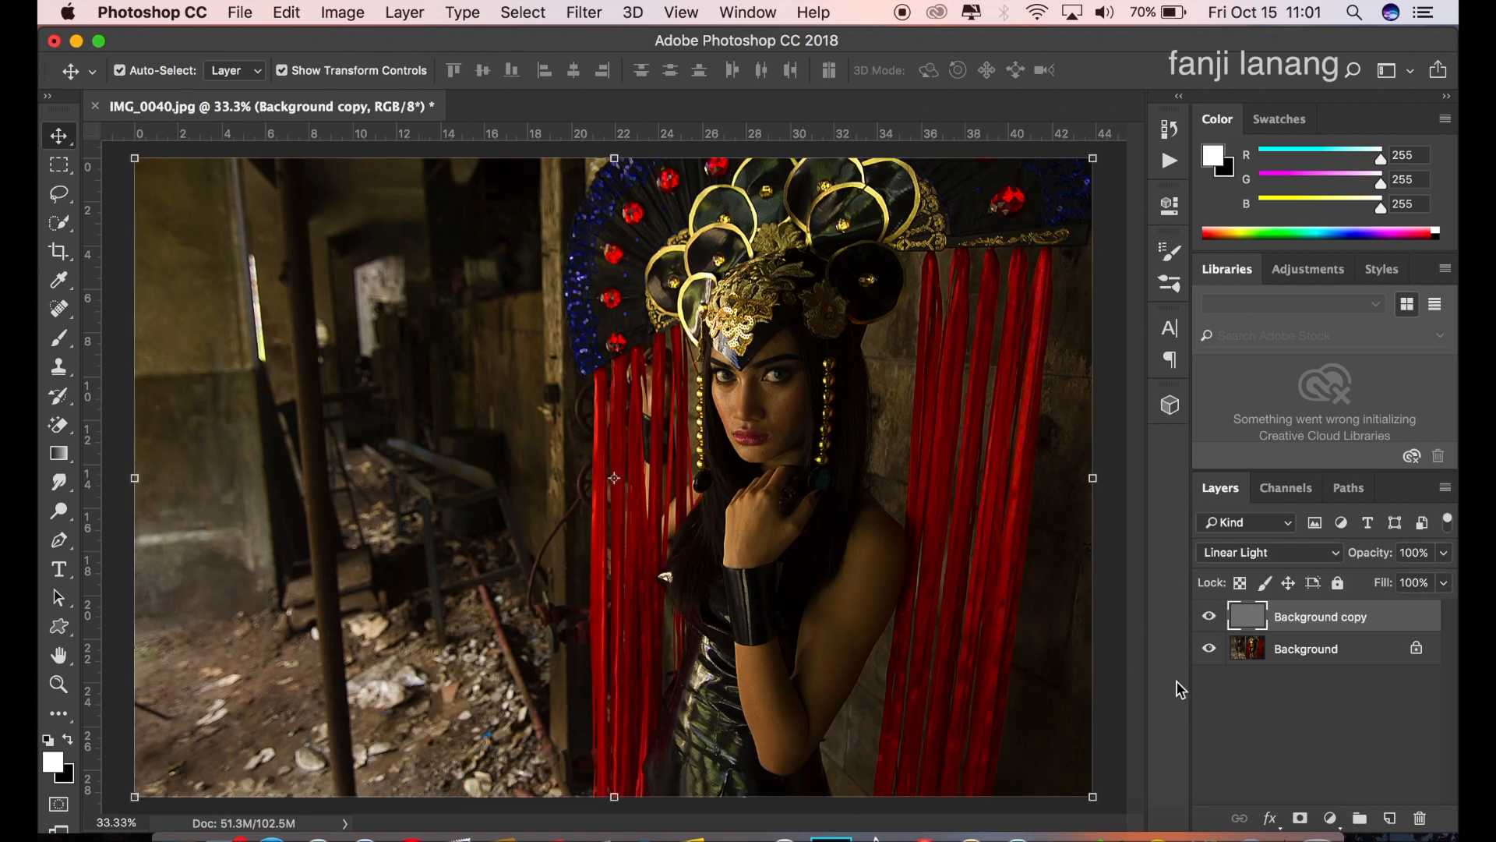
# Step: Add a blank layer on top and fill it using Apply Image with the Merged layer source and Normal blending
pyautogui.click(1389, 817)
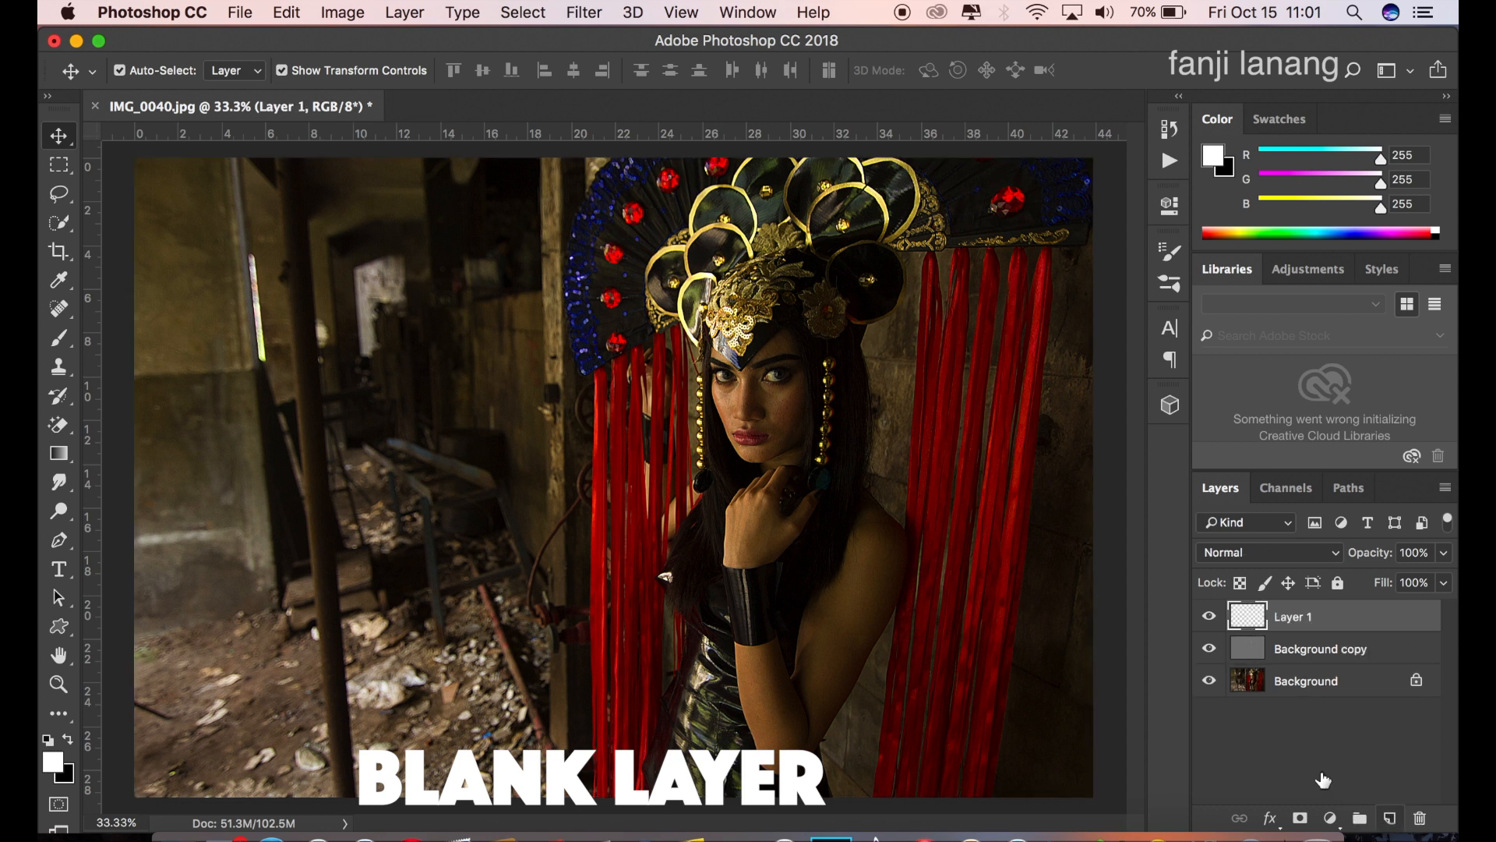
pyautogui.click(343, 12)
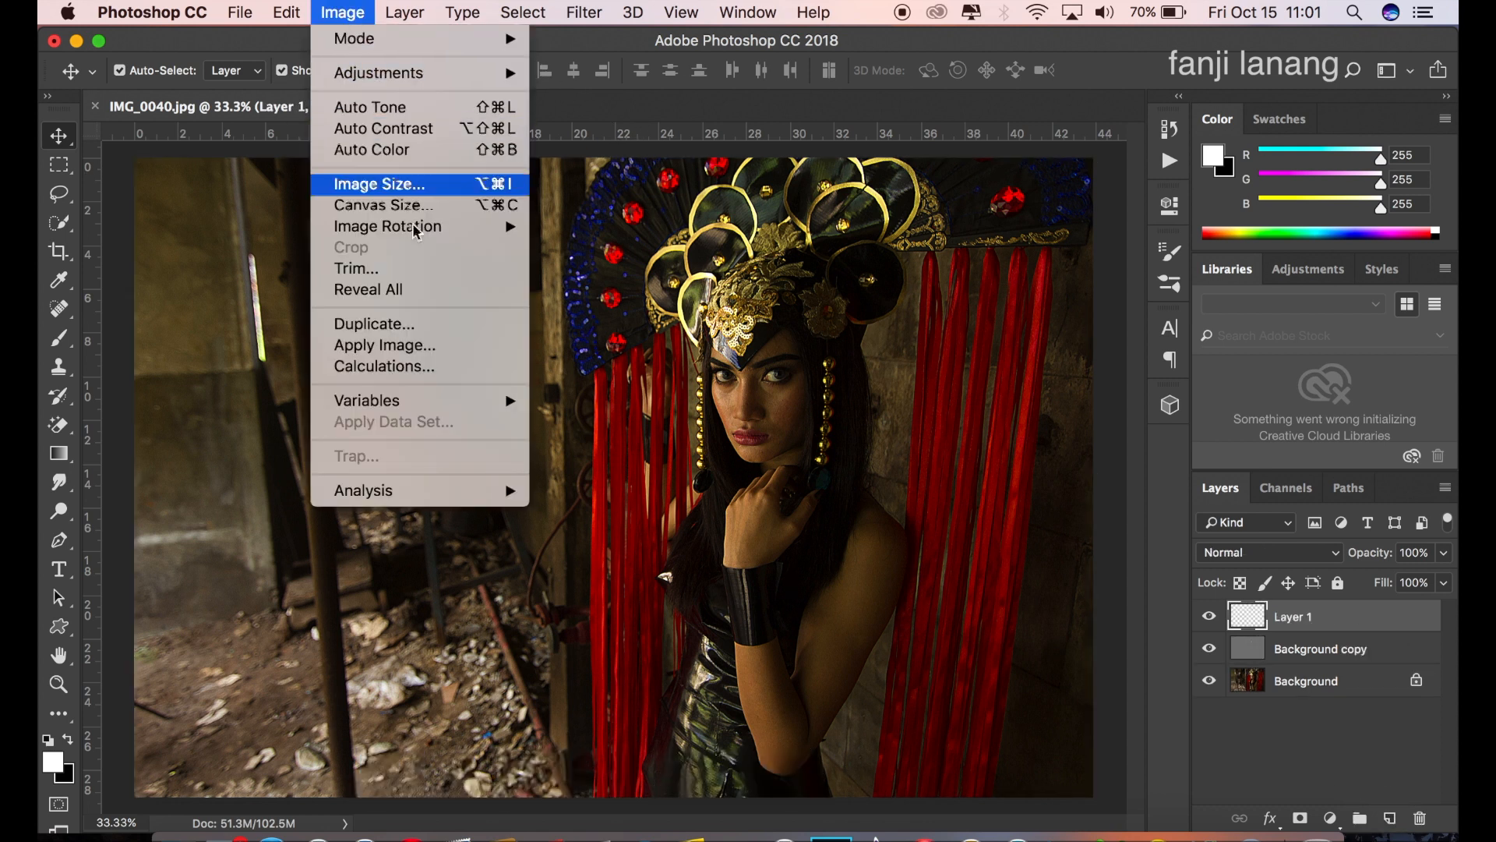
pyautogui.click(436, 346)
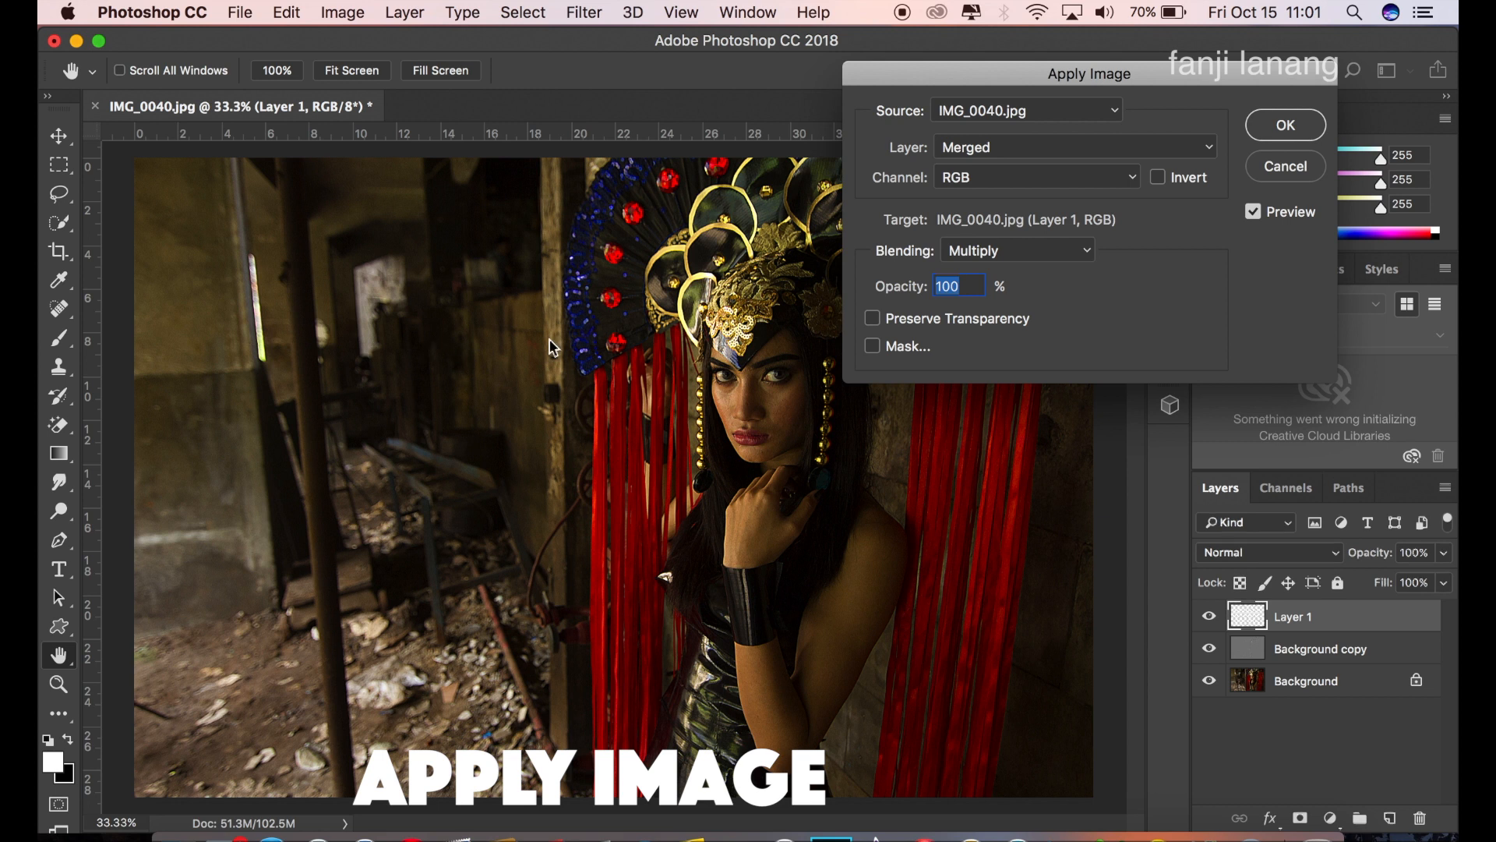
pyautogui.click(1013, 250)
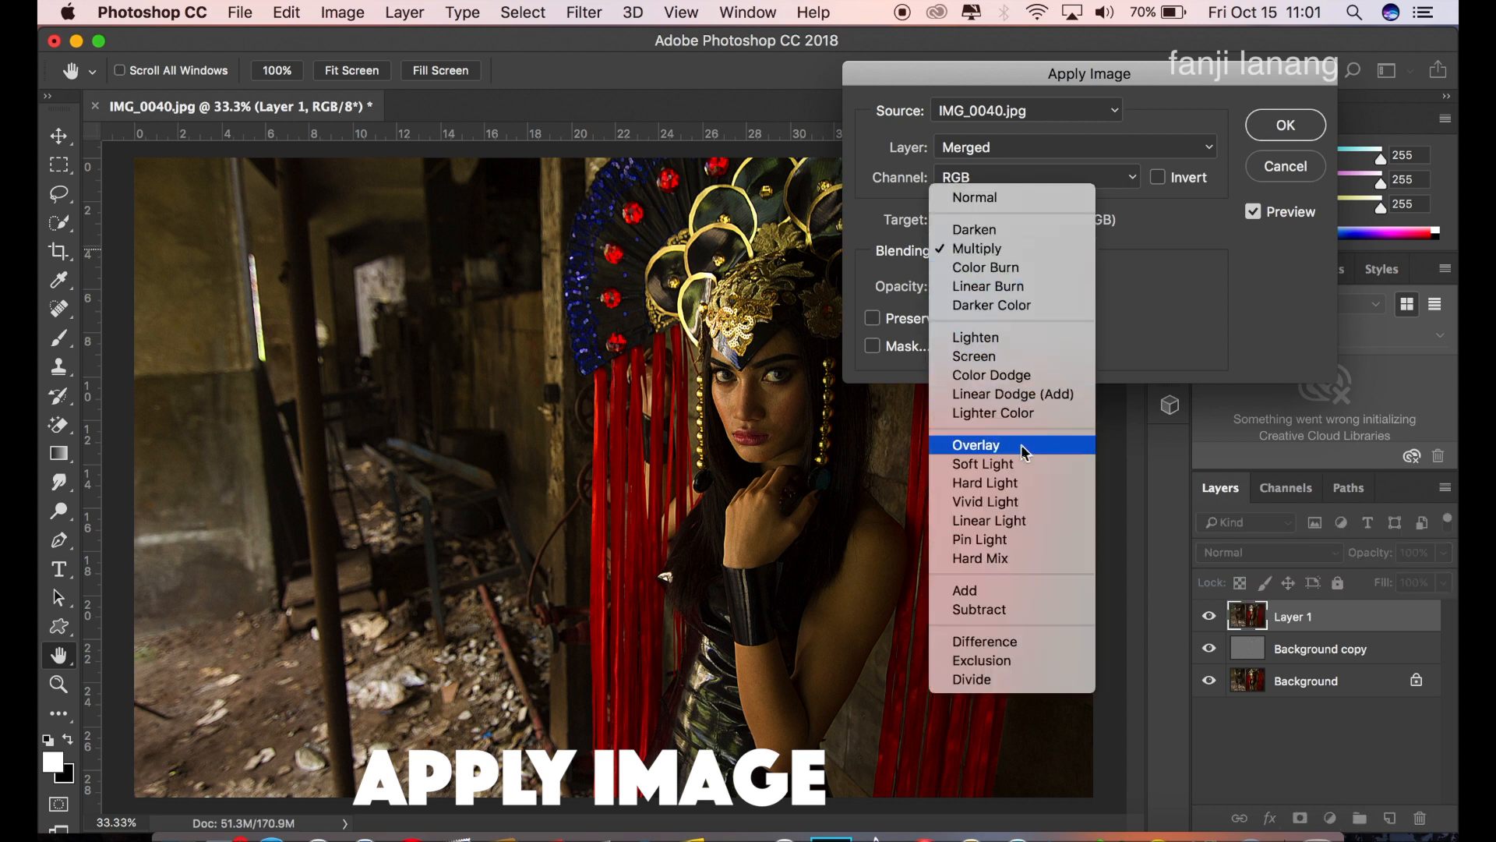
pyautogui.click(1004, 196)
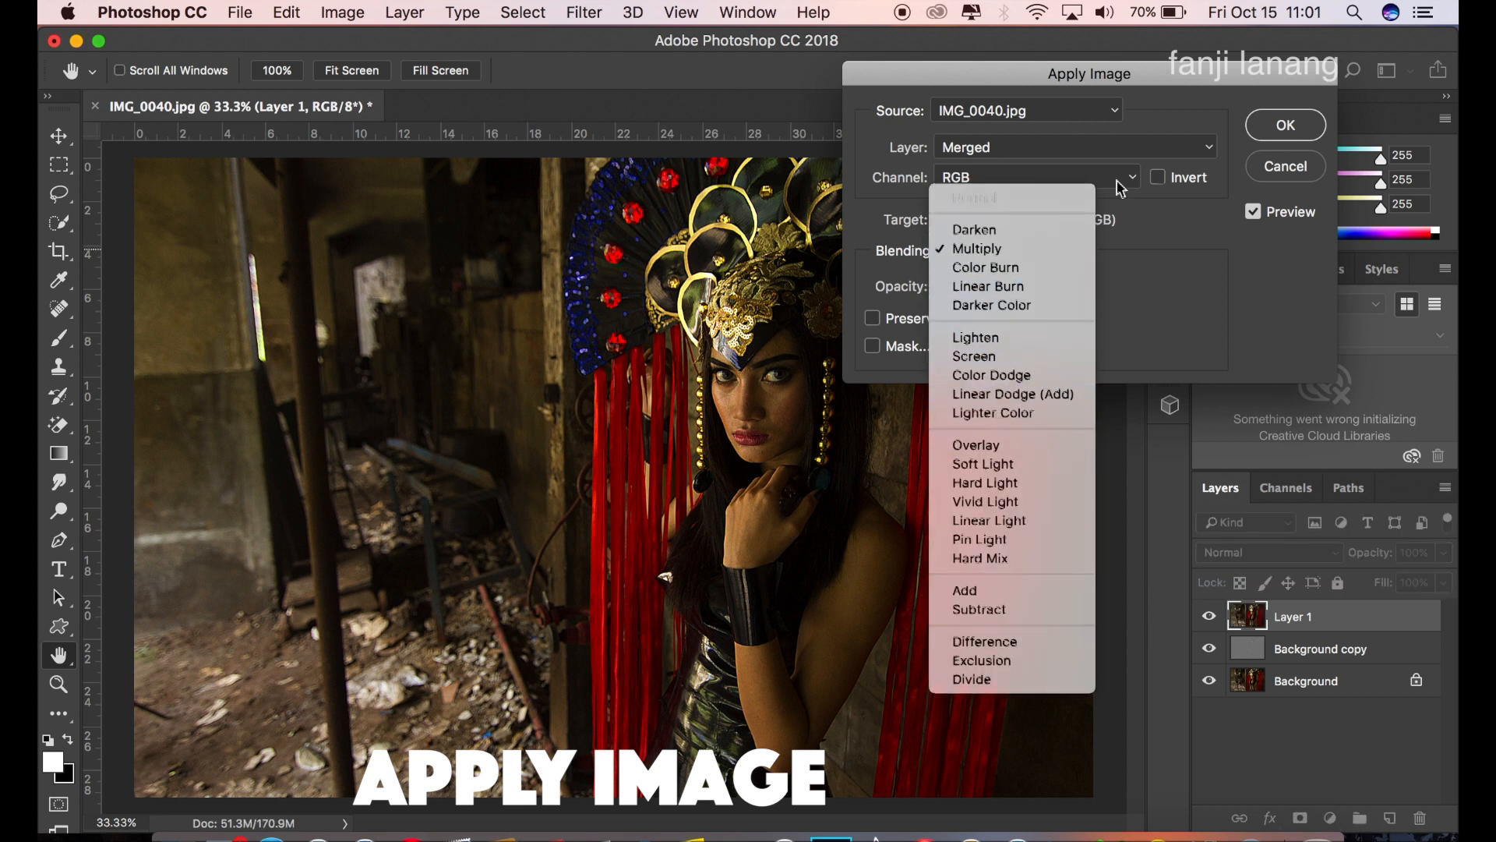
pyautogui.click(1277, 134)
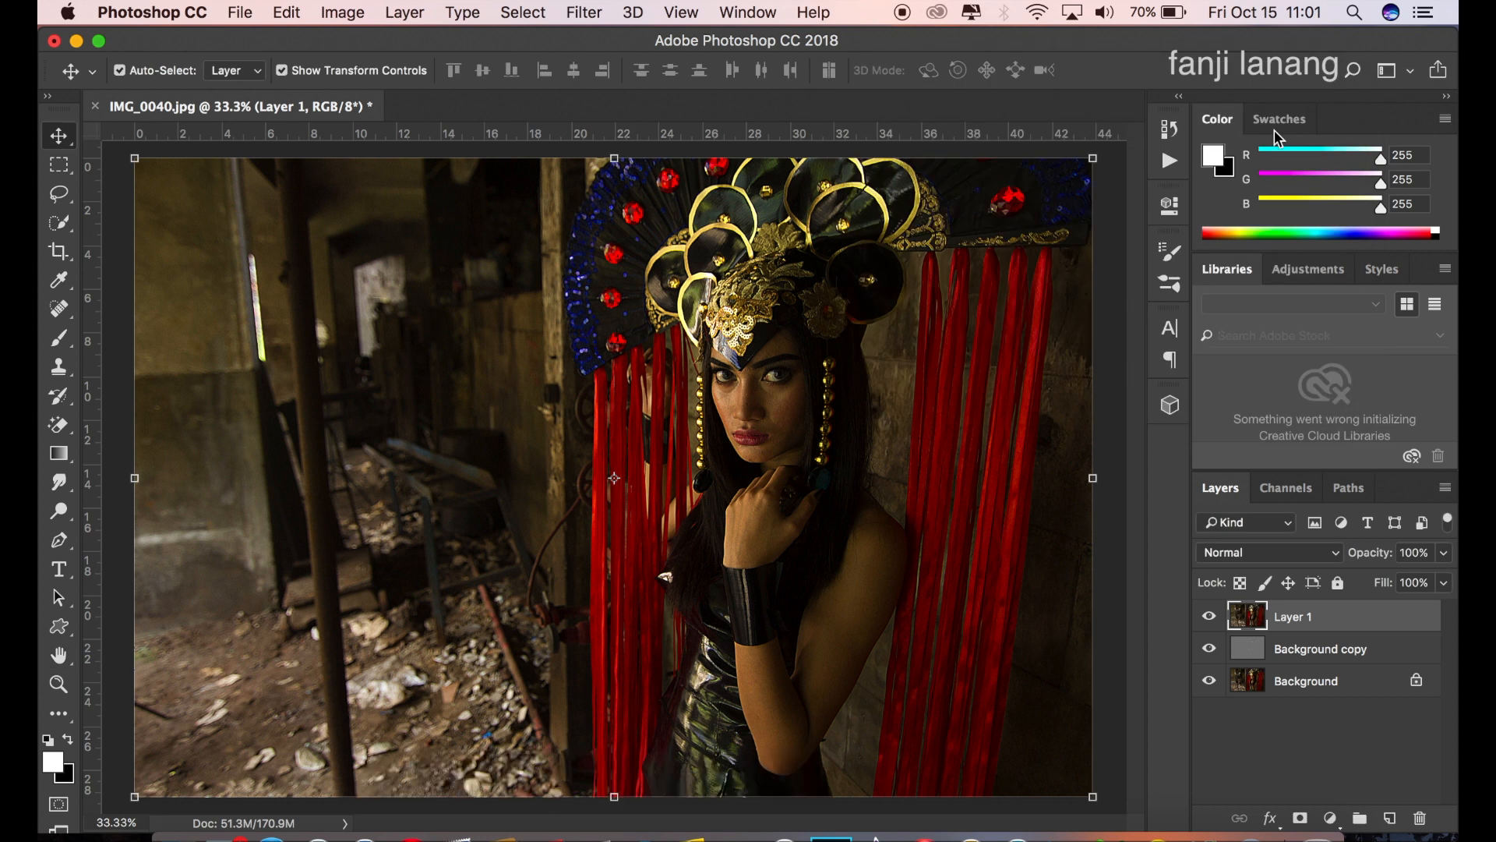
# Step: Run the Imagenomic Portraiture filter on Layer 1 with the Default preset and New Layer output, then compare the result by toggling its visibility
pyautogui.click(584, 13)
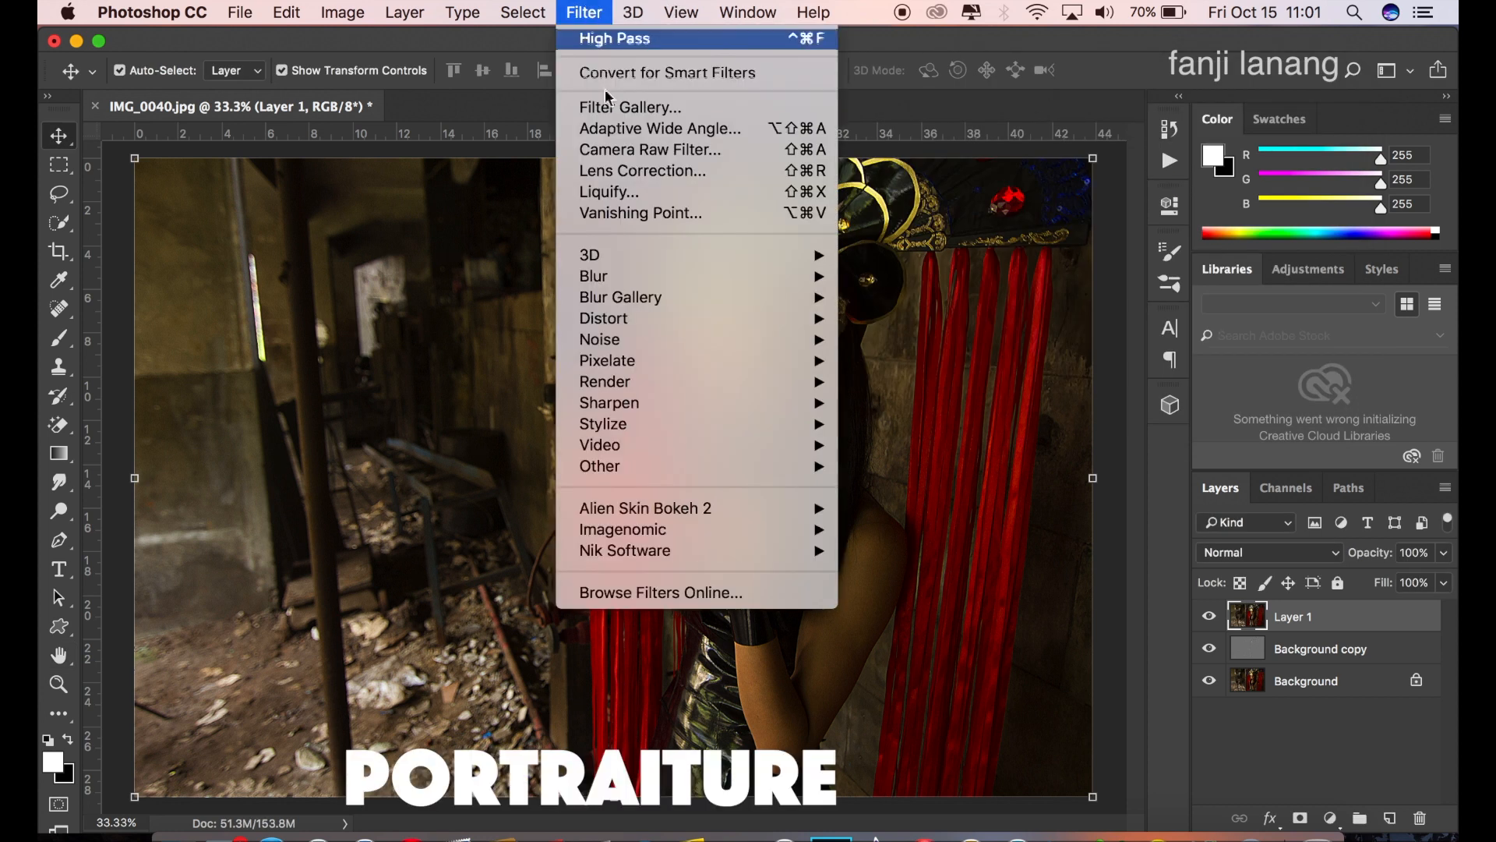
pyautogui.moveTo(743, 532)
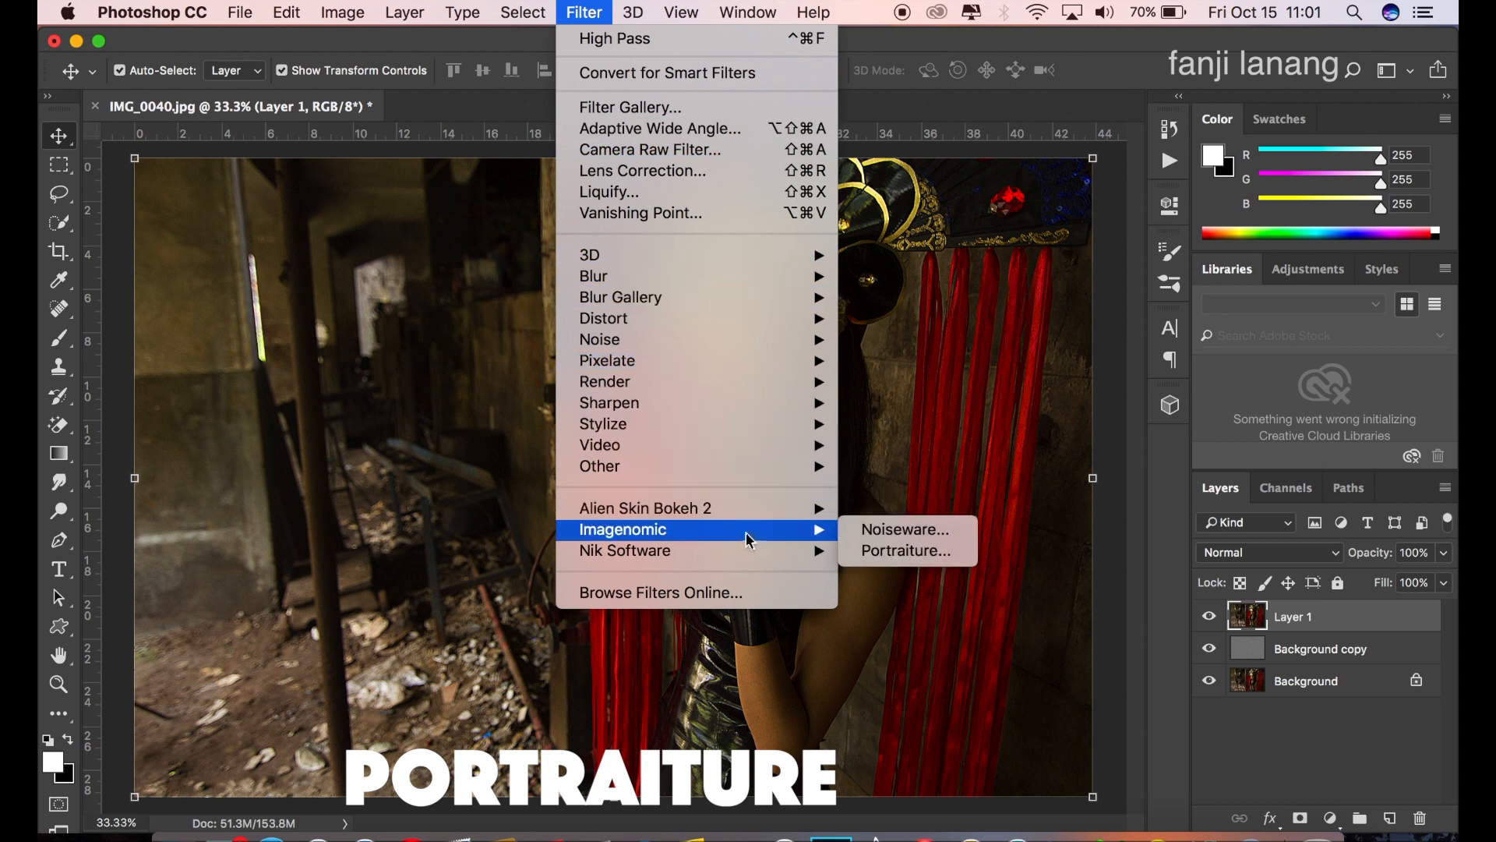
pyautogui.click(888, 549)
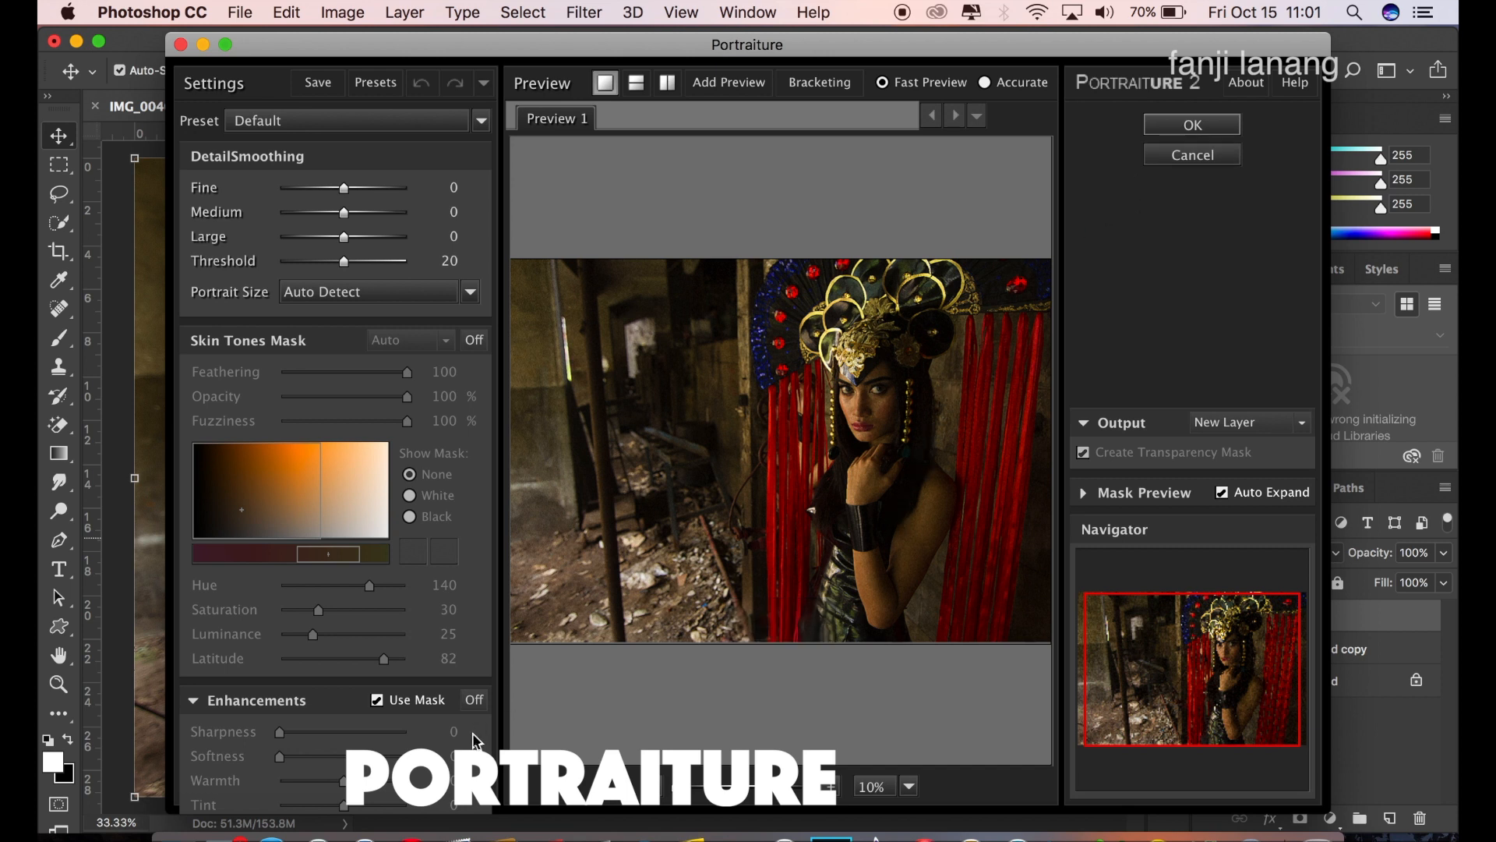
pyautogui.click(475, 700)
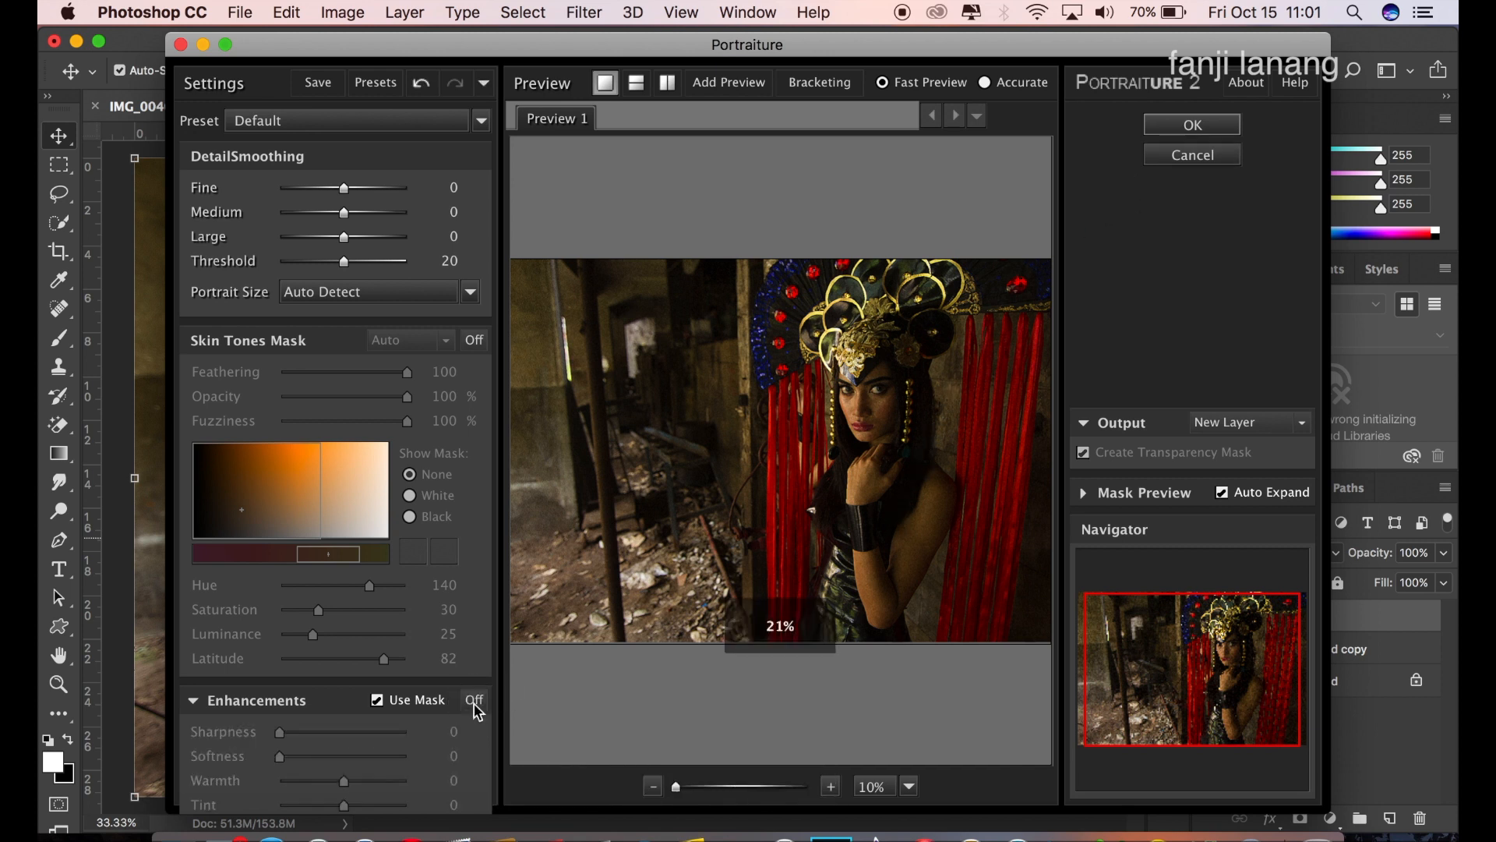
pyautogui.click(476, 699)
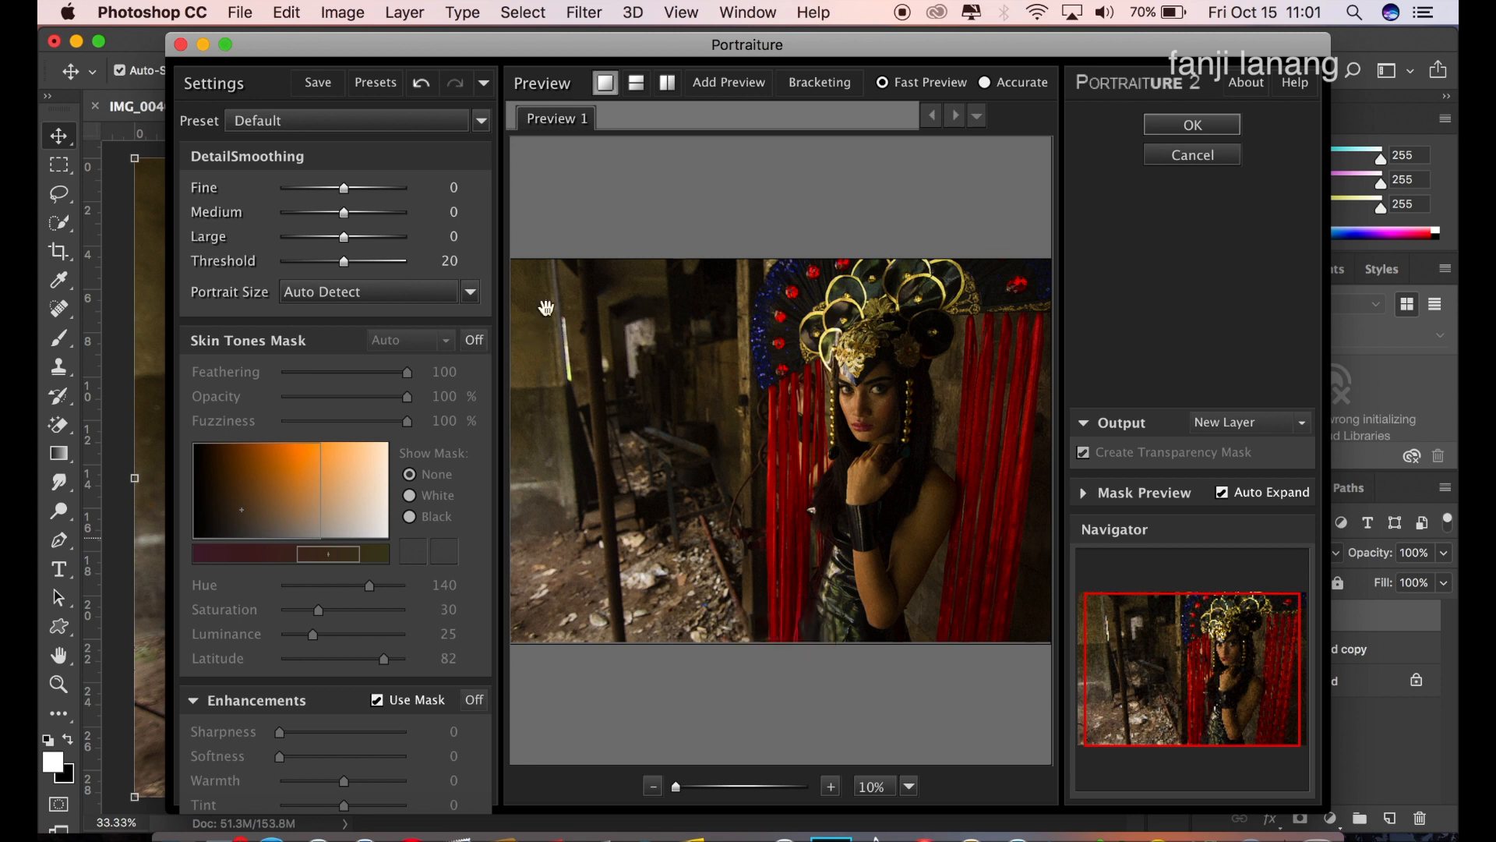
pyautogui.click(1194, 127)
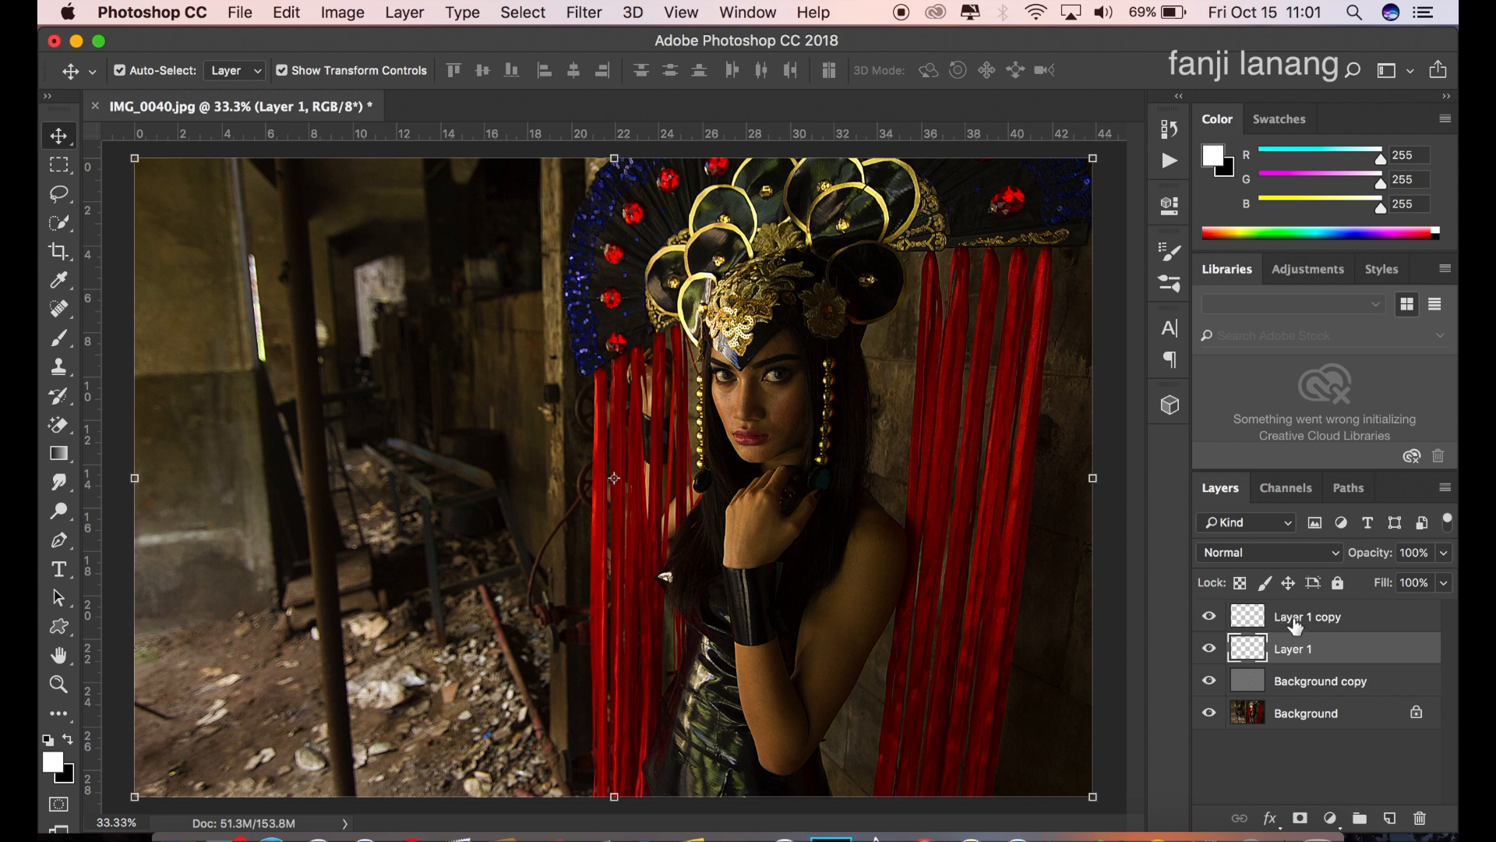
pyautogui.click(1225, 622)
pyautogui.click(1210, 620)
pyautogui.click(1210, 620)
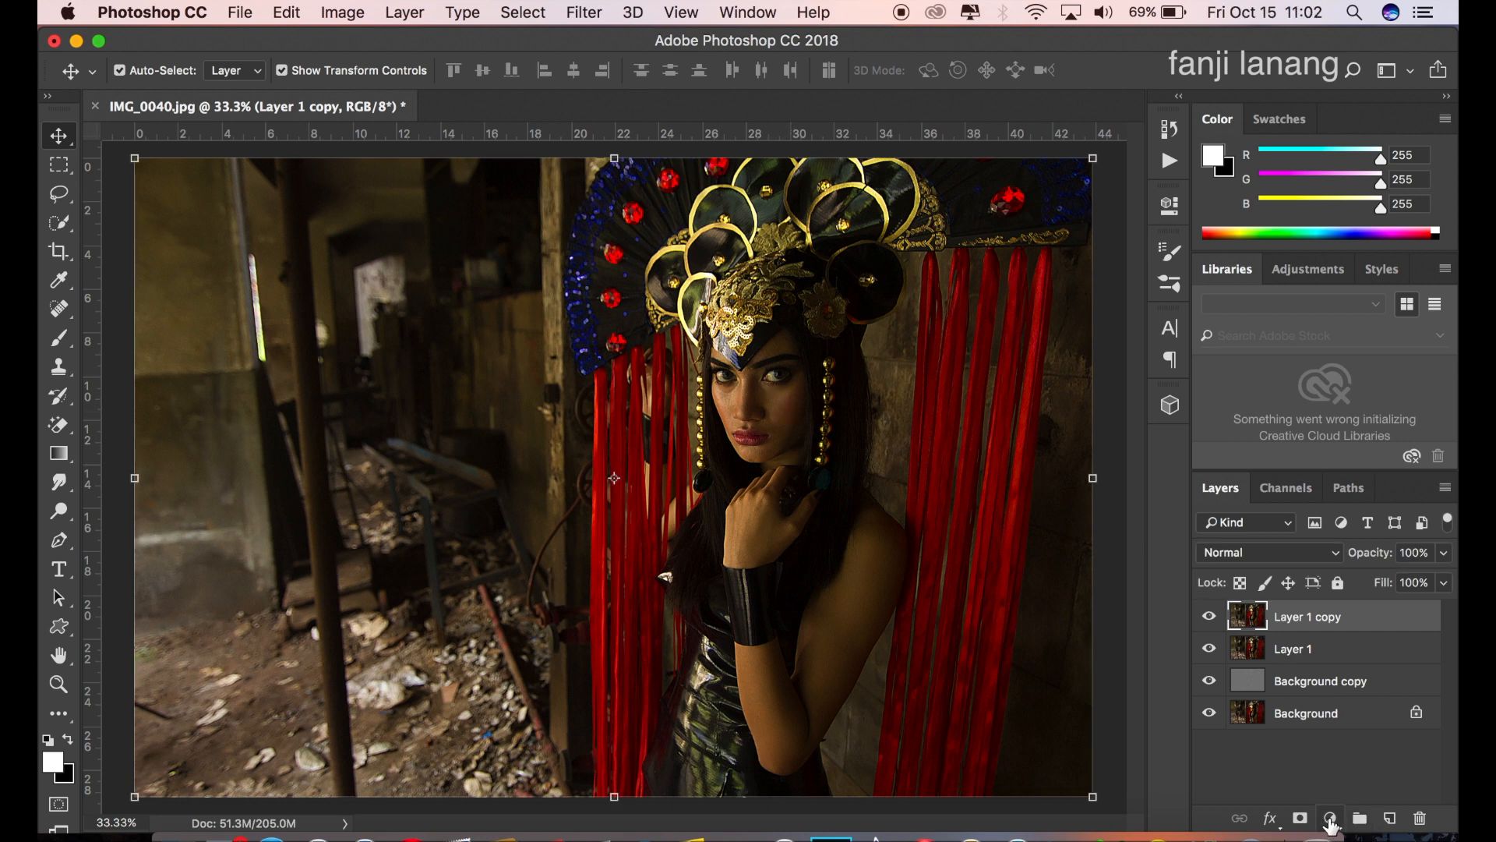
# Step: Add a Solid Color fill layer above the smoothed copy with the dark blue #025880
pyautogui.click(1329, 819)
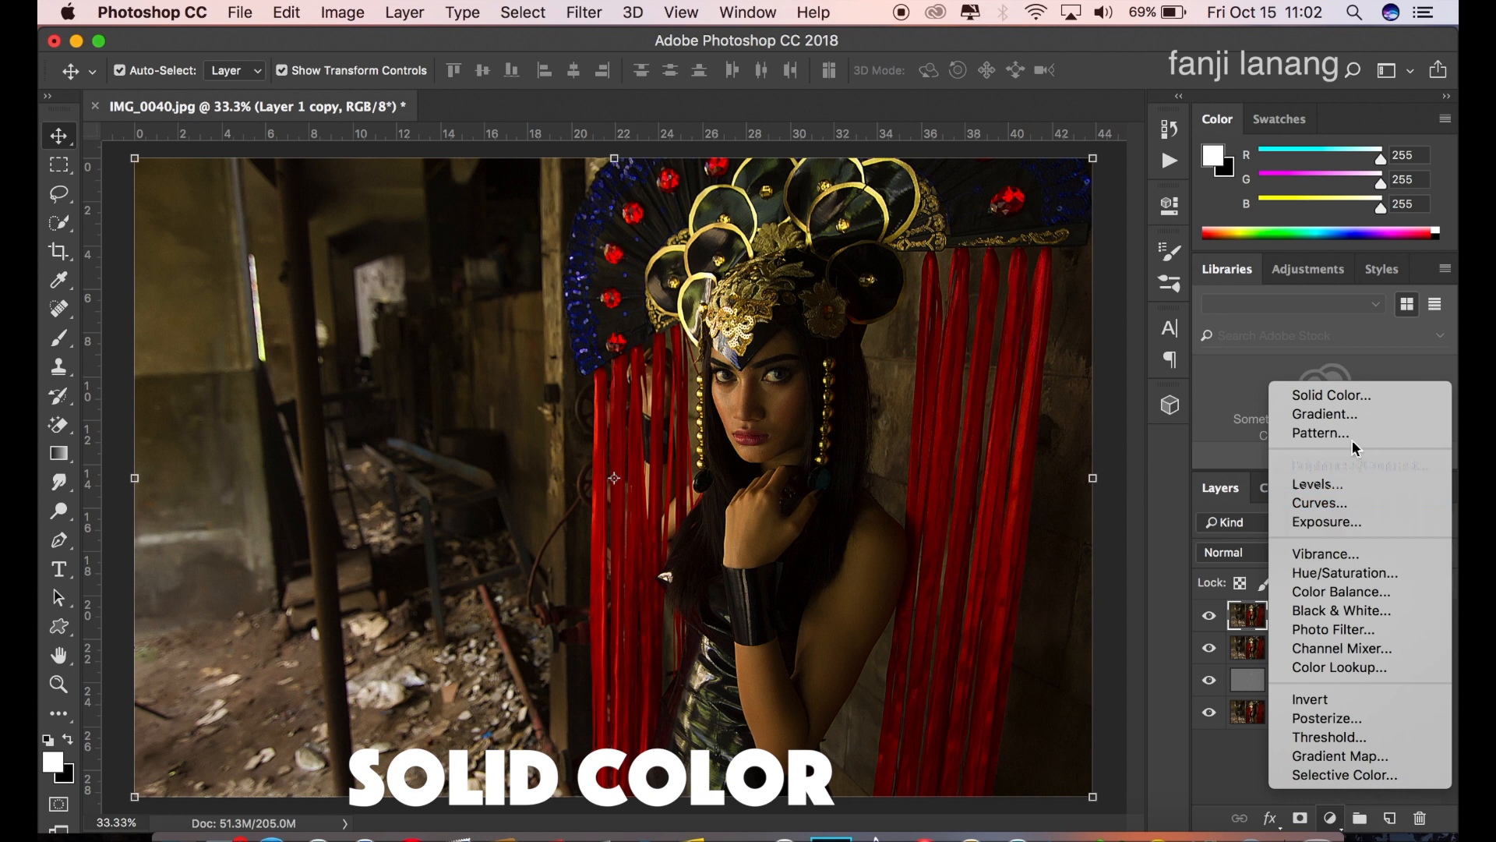
pyautogui.click(1364, 397)
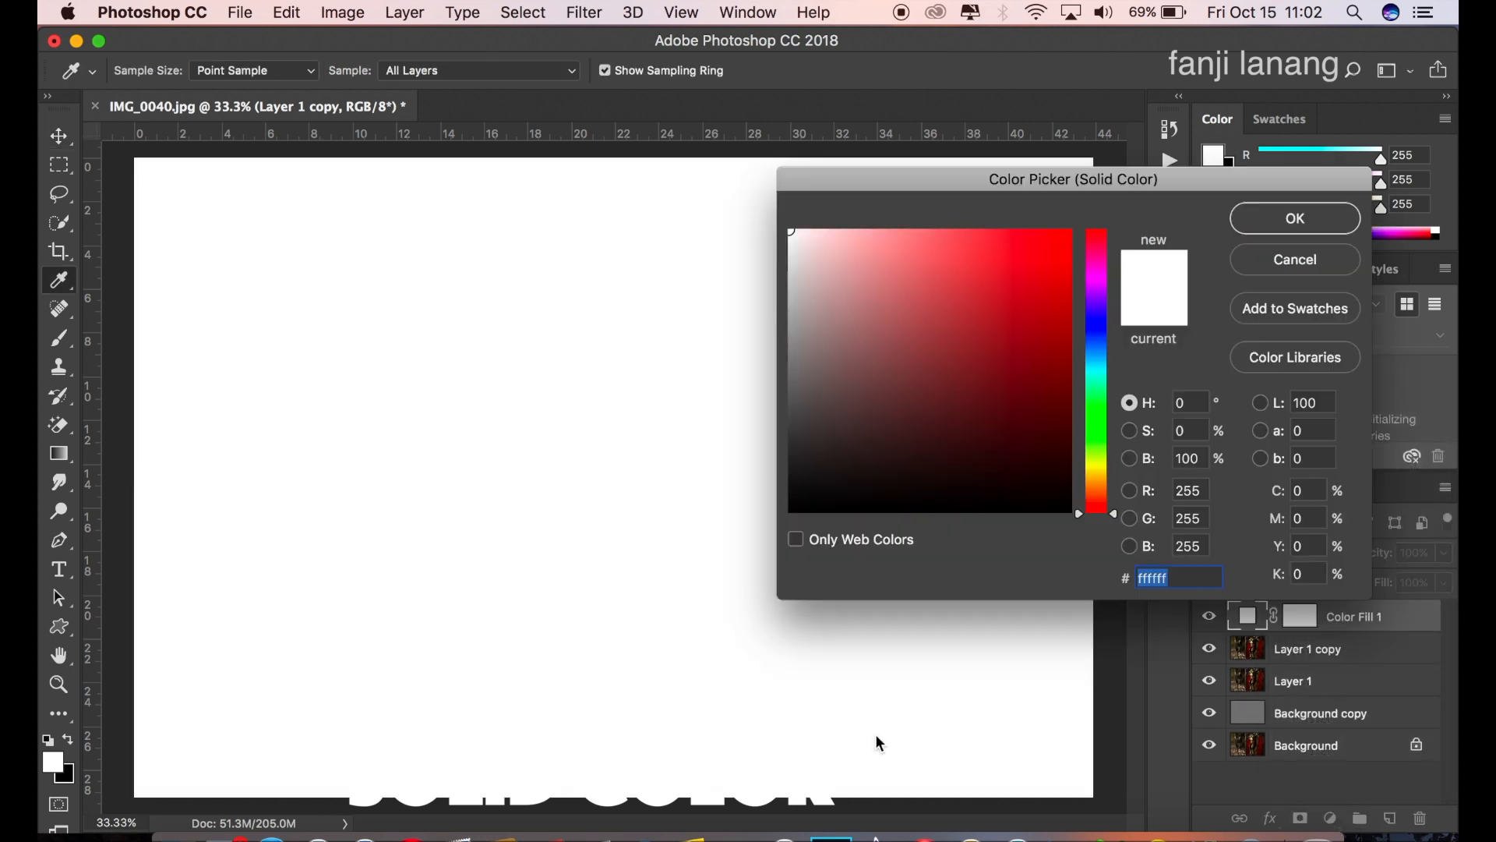
pyautogui.moveTo(1039, 369); pyautogui.dragTo(1101, 366)
pyautogui.click(1096, 354)
pyautogui.click(1068, 370)
pyautogui.moveTo(1096, 360); pyautogui.dragTo(1098, 357)
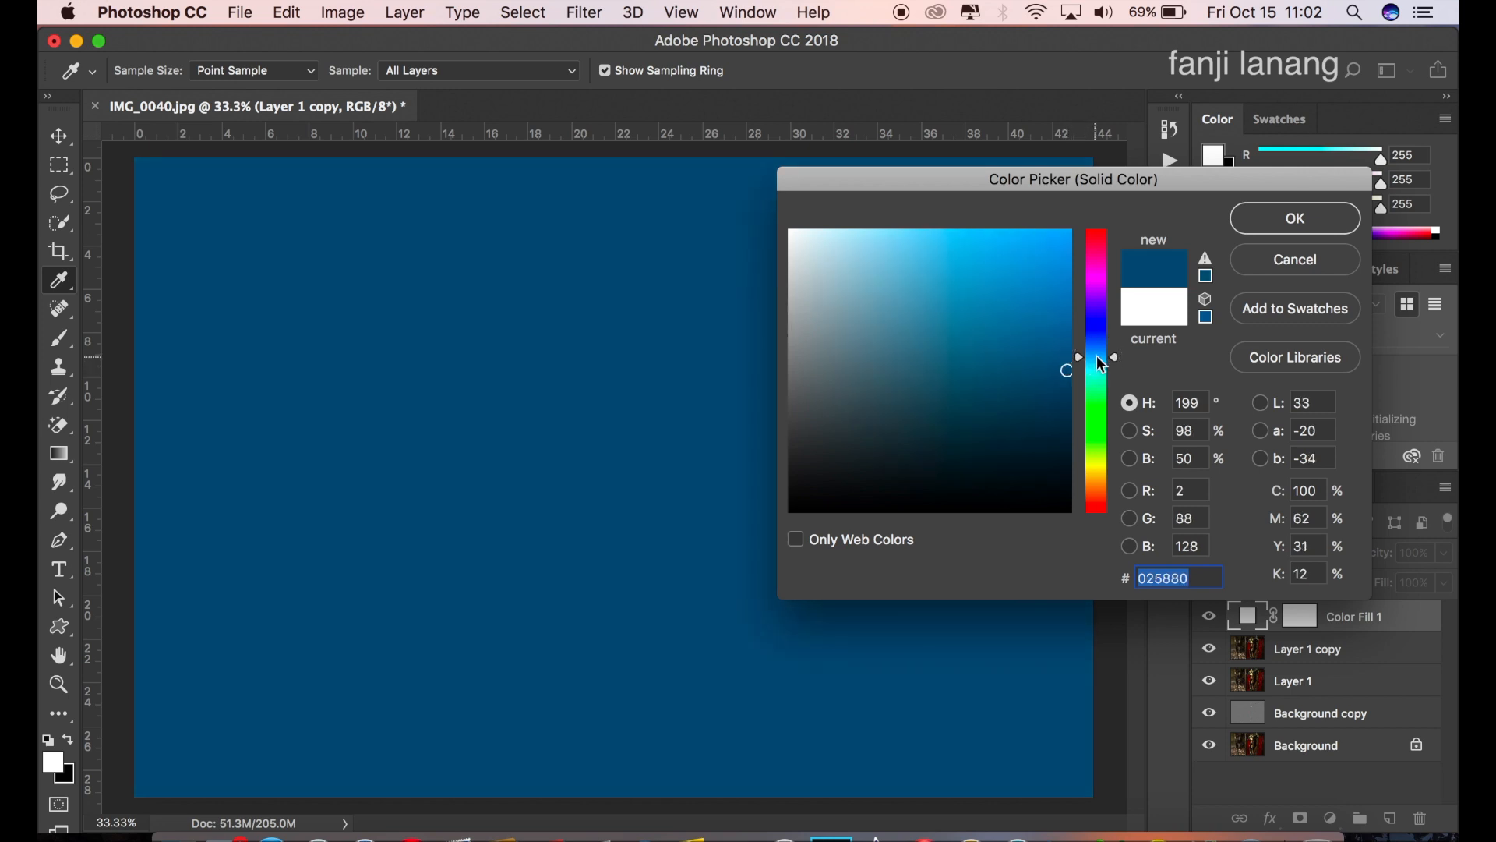
pyautogui.click(1267, 221)
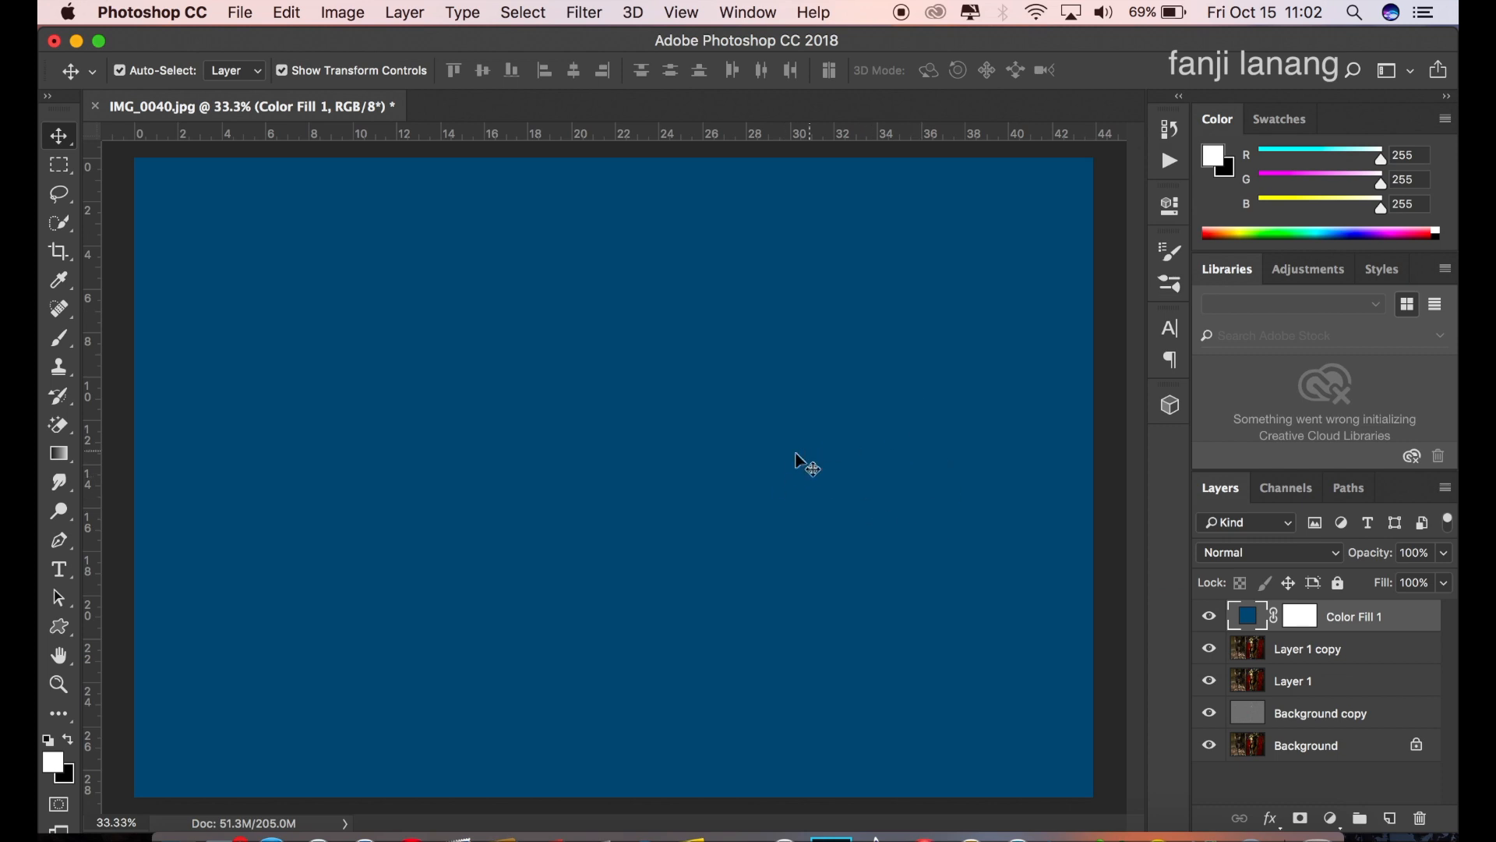
# Step: Set the Color Fill 1 layer's blend mode to Color and its opacity to 65%
pyautogui.click(1240, 552)
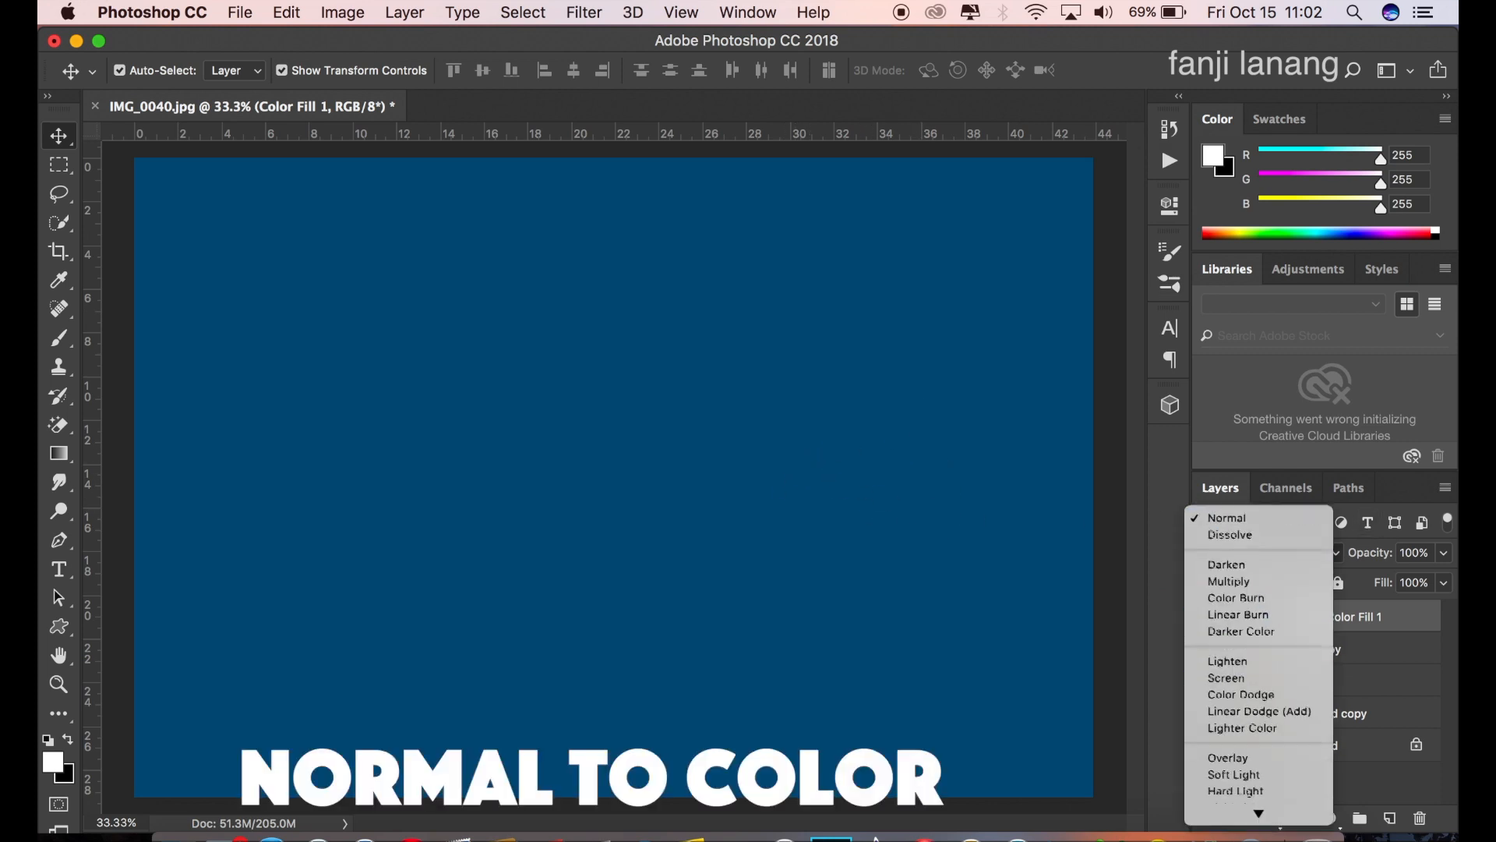
pyautogui.moveTo(1259, 813)
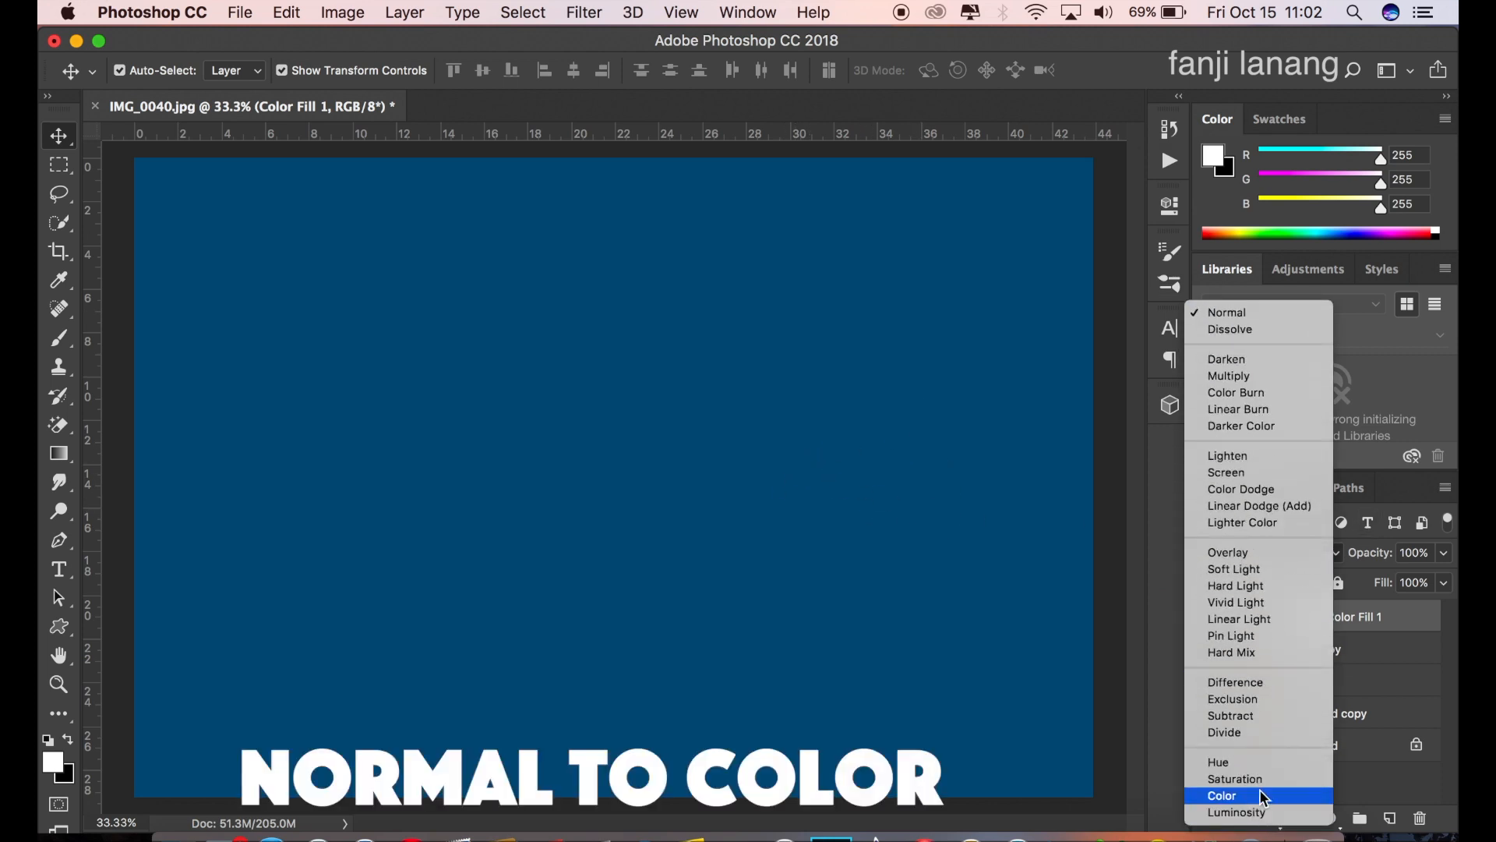
pyautogui.click(1262, 797)
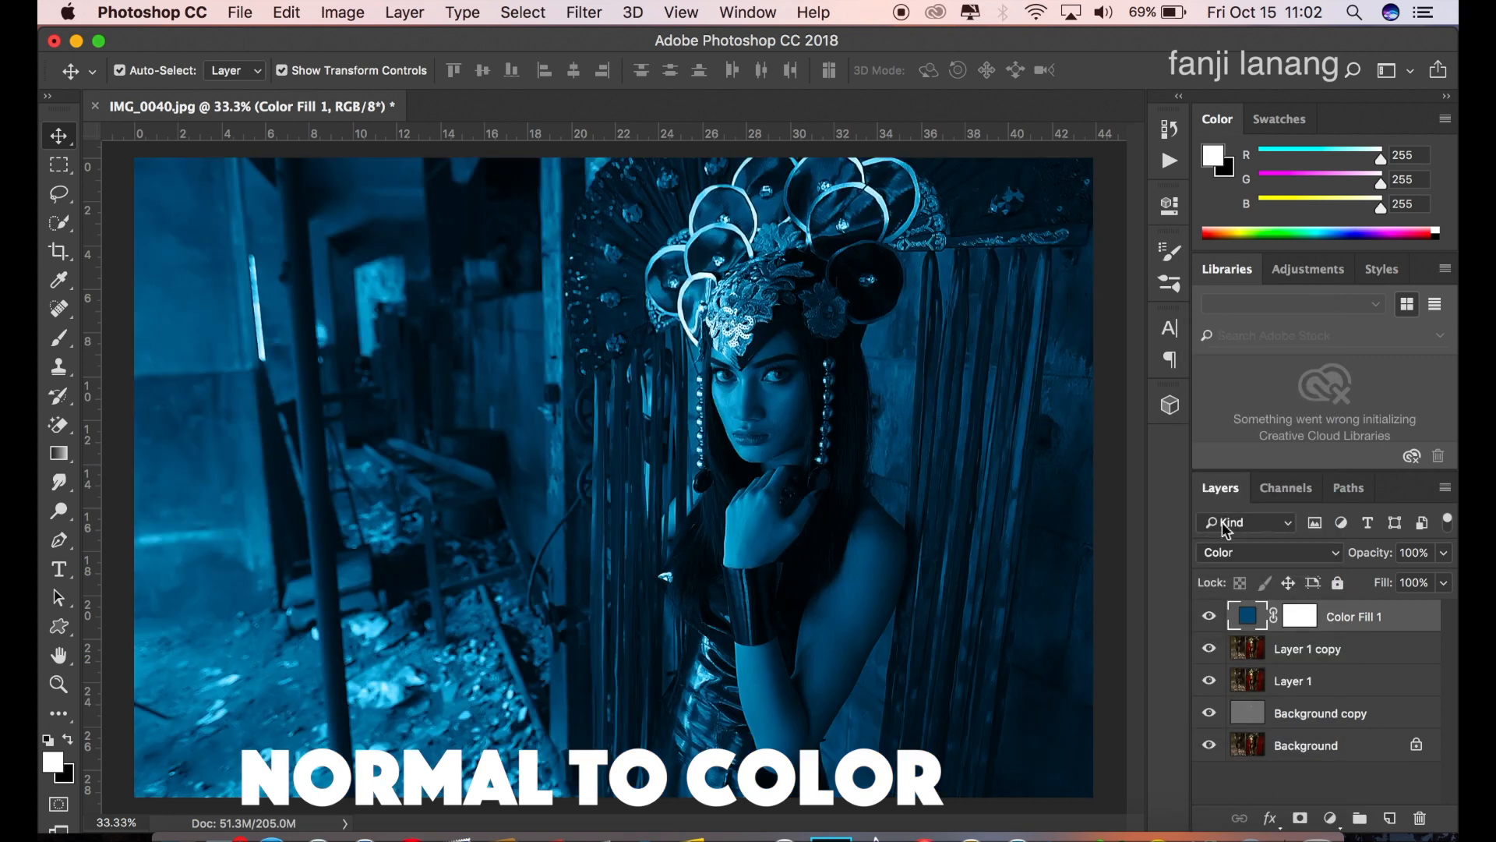
pyautogui.click(1441, 554)
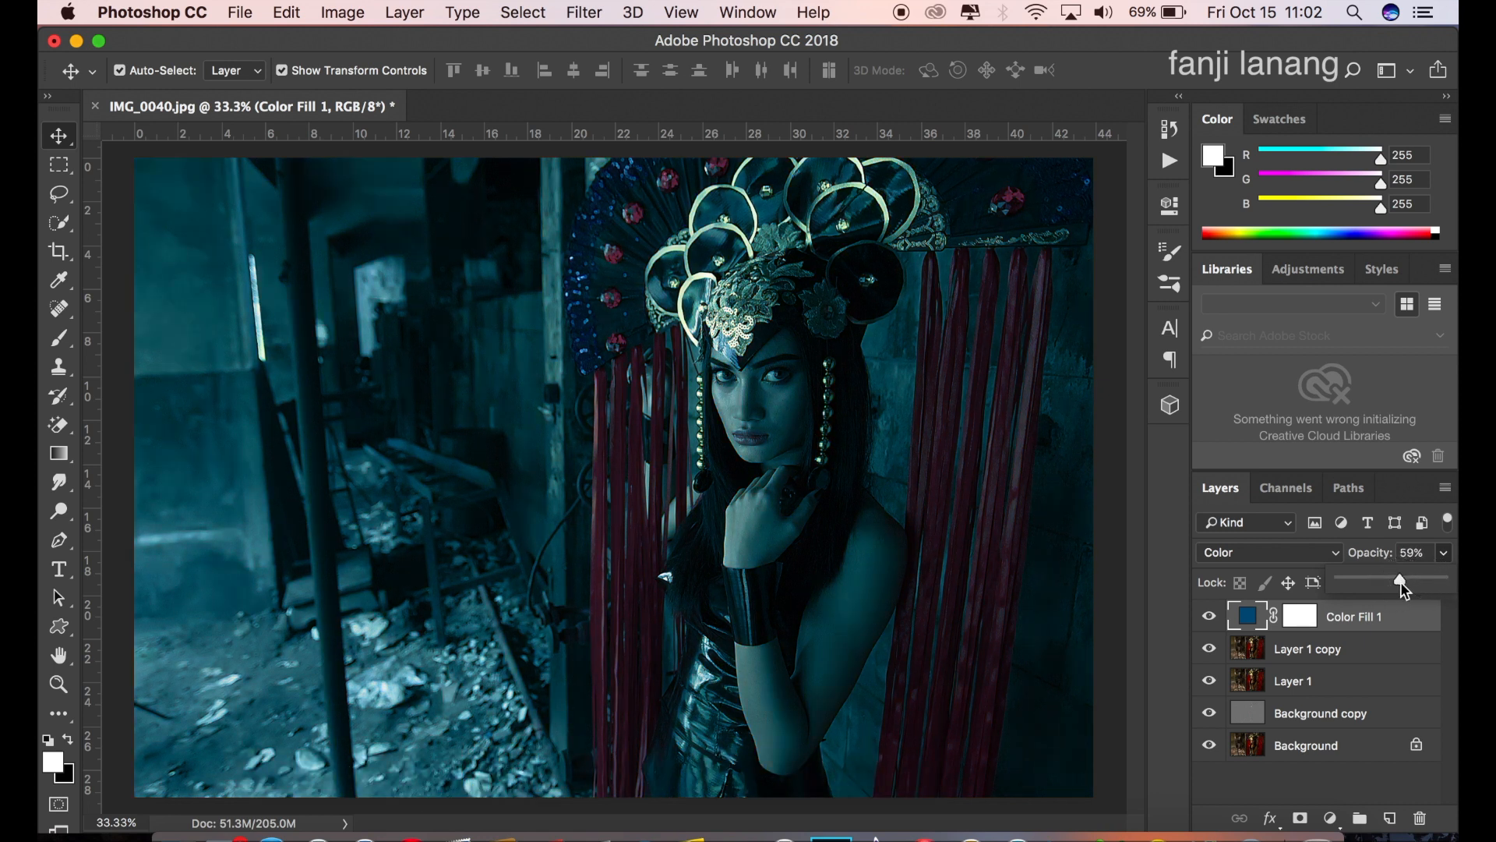
pyautogui.moveTo(1400, 581); pyautogui.dragTo(1403, 581)
# Step: Paint black on the Color Fill 1 mask over the woman's face, hand and arms with a 500 px brush at 34% opacity
pyautogui.click(1297, 618)
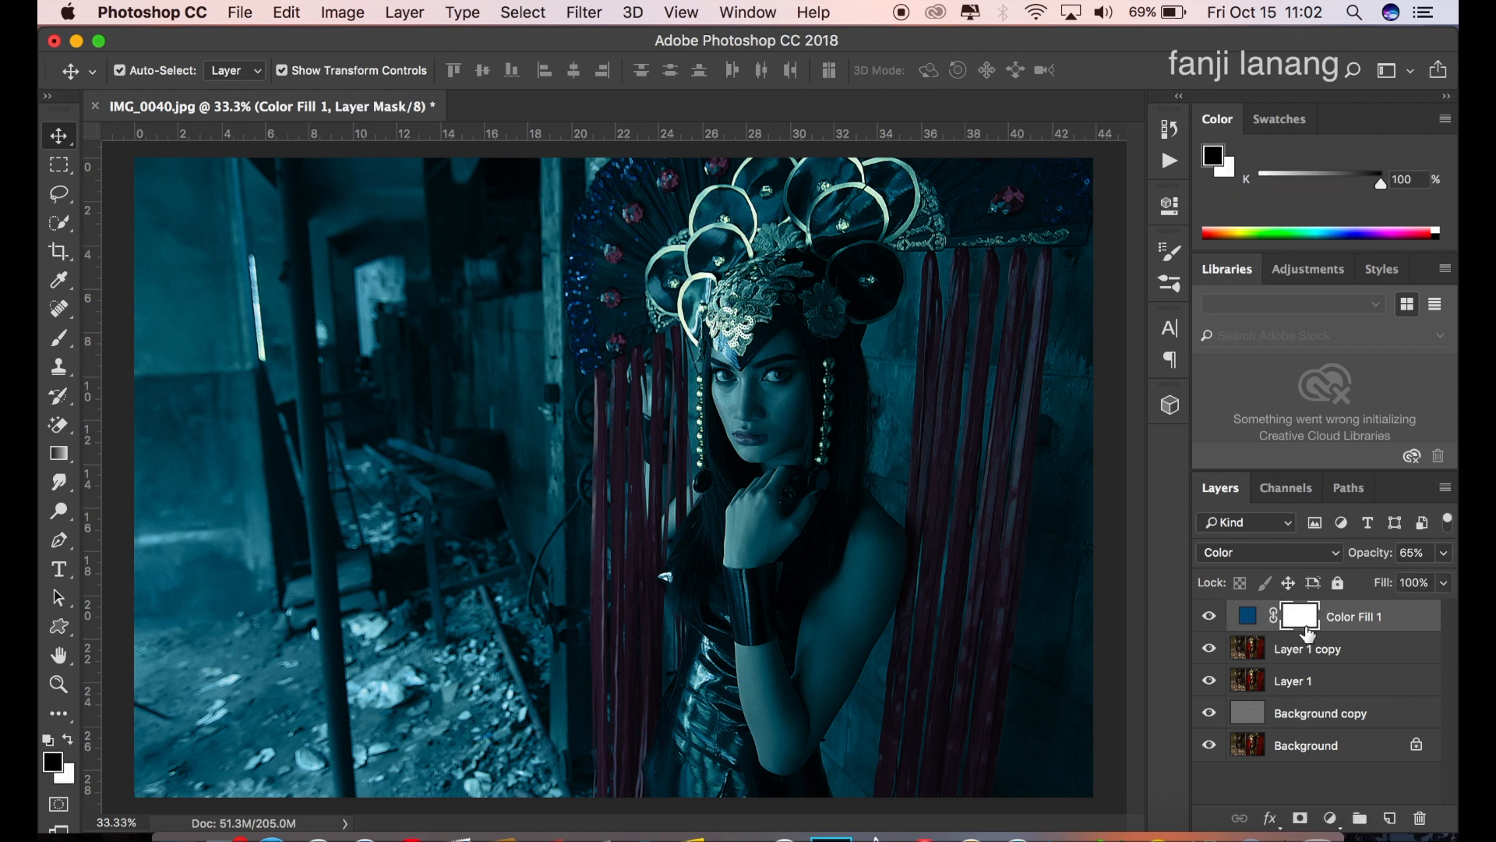
pyautogui.click(59, 338)
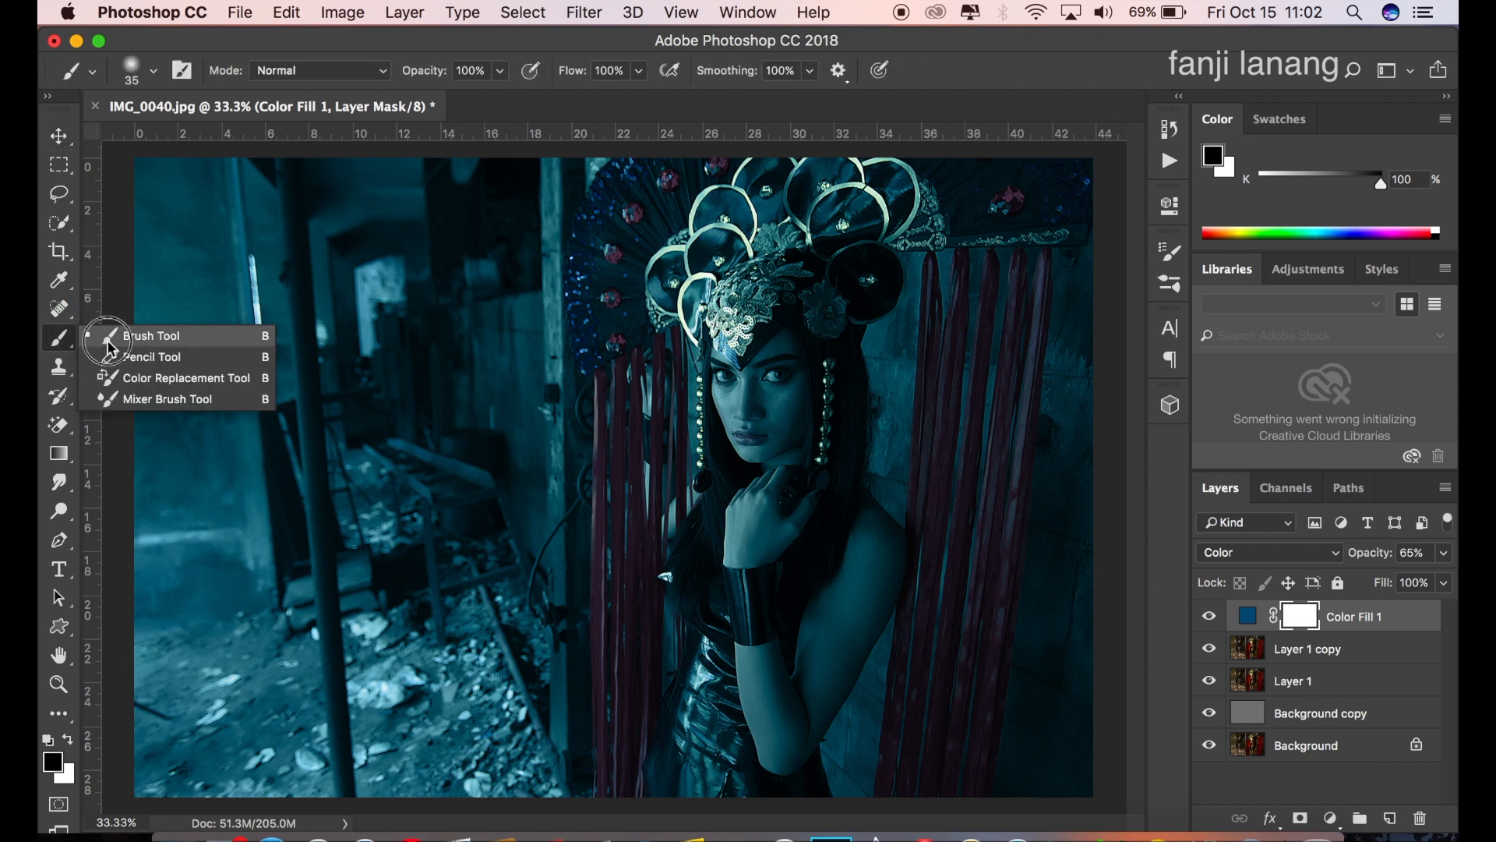
pyautogui.click(108, 343)
pyautogui.click(501, 71)
pyautogui.click(433, 97)
pyautogui.moveTo(434, 111); pyautogui.dragTo(432, 111)
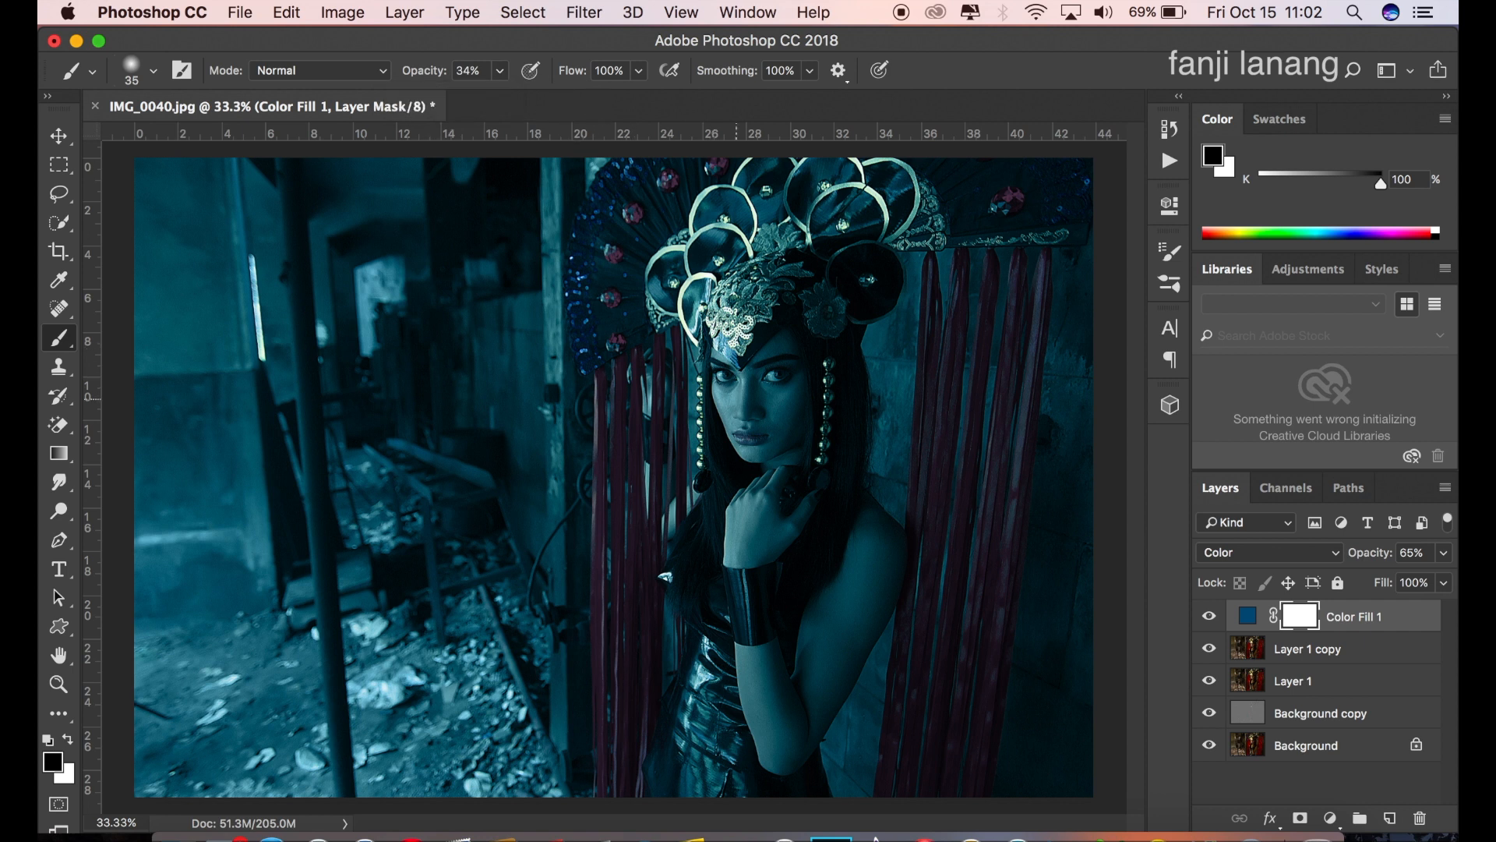
pyautogui.press(']')
pyautogui.press(']')
pyautogui.press(']')
pyautogui.click(69, 739)
pyautogui.click(68, 739)
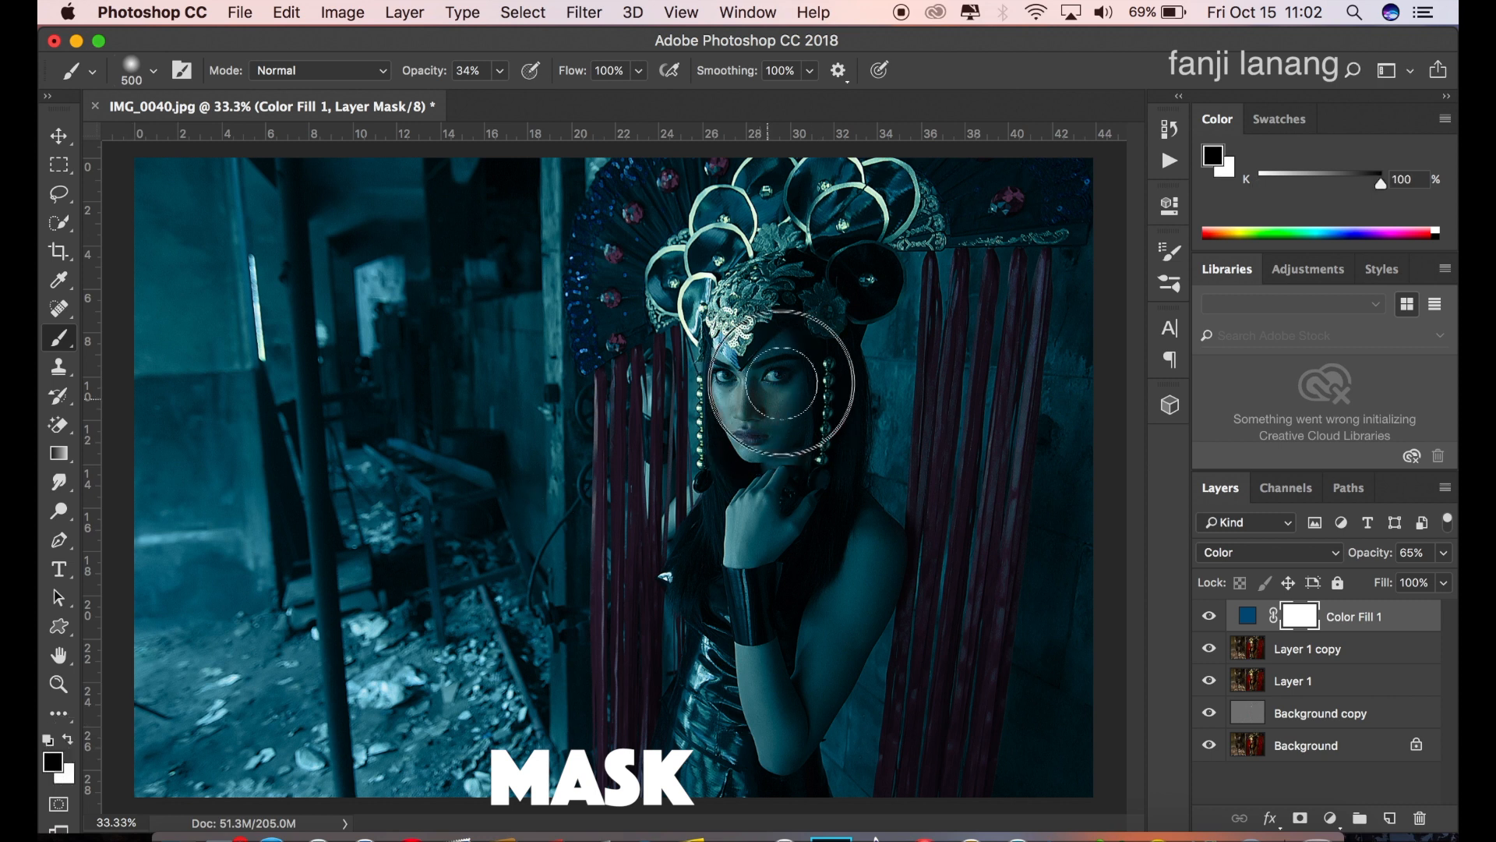
pyautogui.moveTo(782, 363)
pyautogui.mouseDown()
pyautogui.moveTo(755, 406)
pyautogui.moveTo(735, 381)
pyautogui.moveTo(770, 406)
pyautogui.moveTo(734, 406)
pyautogui.moveTo(743, 431)
pyautogui.moveTo(778, 429)
pyautogui.moveTo(761, 433)
pyautogui.moveTo(777, 441)
pyautogui.moveTo(747, 553)
pyautogui.moveTo(782, 761)
pyautogui.moveTo(864, 614)
pyautogui.moveTo(878, 548)
pyautogui.moveTo(825, 617)
pyautogui.moveTo(784, 720)
pyautogui.moveTo(872, 530)
pyautogui.moveTo(872, 572)
pyautogui.moveTo(788, 502)
pyautogui.moveTo(763, 523)
pyautogui.moveTo(776, 502)
pyautogui.moveTo(741, 401)
pyautogui.moveTo(782, 402)
pyautogui.moveTo(777, 388)
pyautogui.moveTo(739, 408)
pyautogui.moveTo(720, 368)
pyautogui.moveTo(770, 513)
pyautogui.moveTo(747, 549)
pyautogui.moveTo(782, 751)
pyautogui.moveTo(851, 633)
pyautogui.moveTo(871, 553)
pyautogui.moveTo(772, 750)
pyautogui.moveTo(771, 517)
pyautogui.moveTo(783, 510)
pyautogui.moveTo(758, 493)
pyautogui.moveTo(783, 364)
pyautogui.moveTo(745, 400)
pyautogui.moveTo(720, 381)
pyautogui.moveTo(791, 366)
pyautogui.moveTo(789, 343)
pyautogui.moveTo(773, 435)
pyautogui.moveTo(779, 405)
pyautogui.mouseUp()
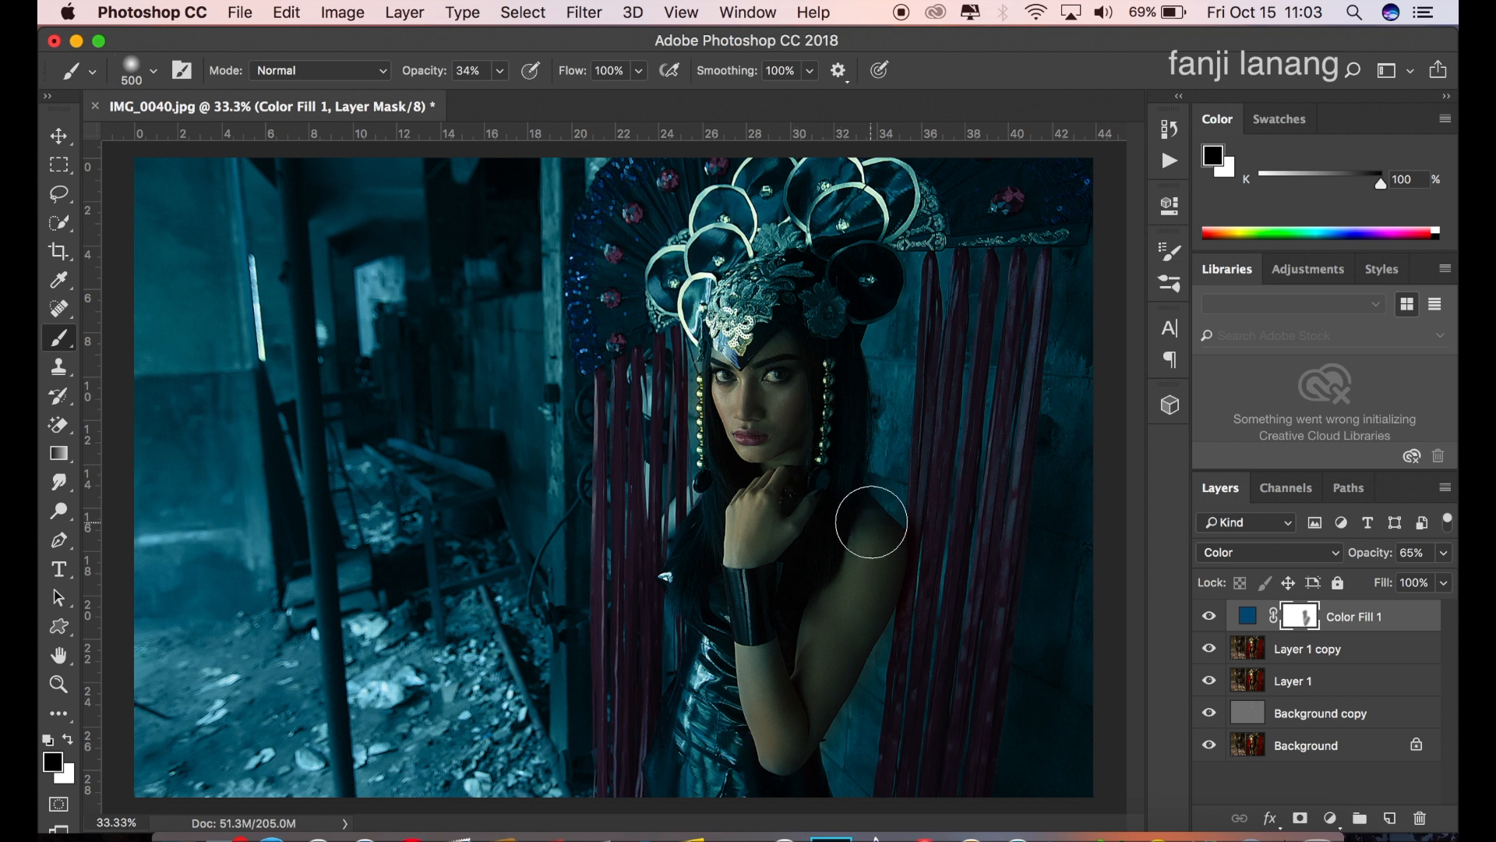
# Step: Refine the Color Fill 1 mask over the forearm, hand and face with a 400 px black brush at 13% opacity
pyautogui.press('[')
pyautogui.press('[')
pyautogui.press('[')
pyautogui.press(']')
pyautogui.press(']')
pyautogui.moveTo(500, 70); pyautogui.dragTo(480, 99)
pyautogui.moveTo(760, 664); pyautogui.dragTo(784, 762)
pyautogui.click(776, 731)
pyautogui.moveTo(763, 559); pyautogui.dragTo(803, 510)
pyautogui.moveTo(789, 430)
pyautogui.mouseDown()
pyautogui.moveTo(770, 378)
pyautogui.moveTo(740, 396)
pyautogui.mouseUp()
# Step: Compare the whole photo with and without the blue grading by toggling the Color Fill 1 layer's visibility
pyautogui.press('super+minus')
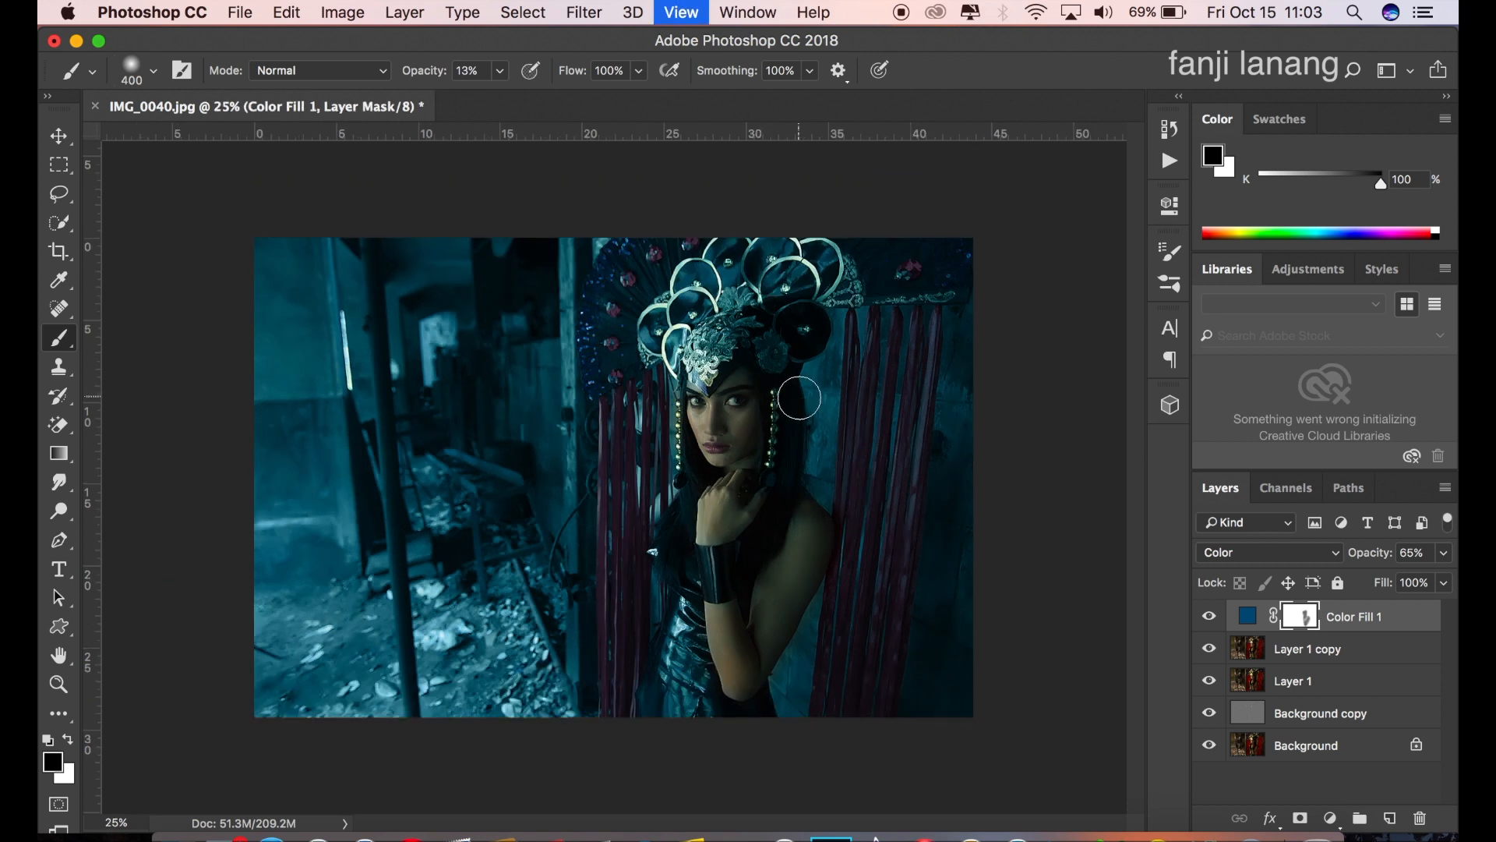
pyautogui.click(1210, 617)
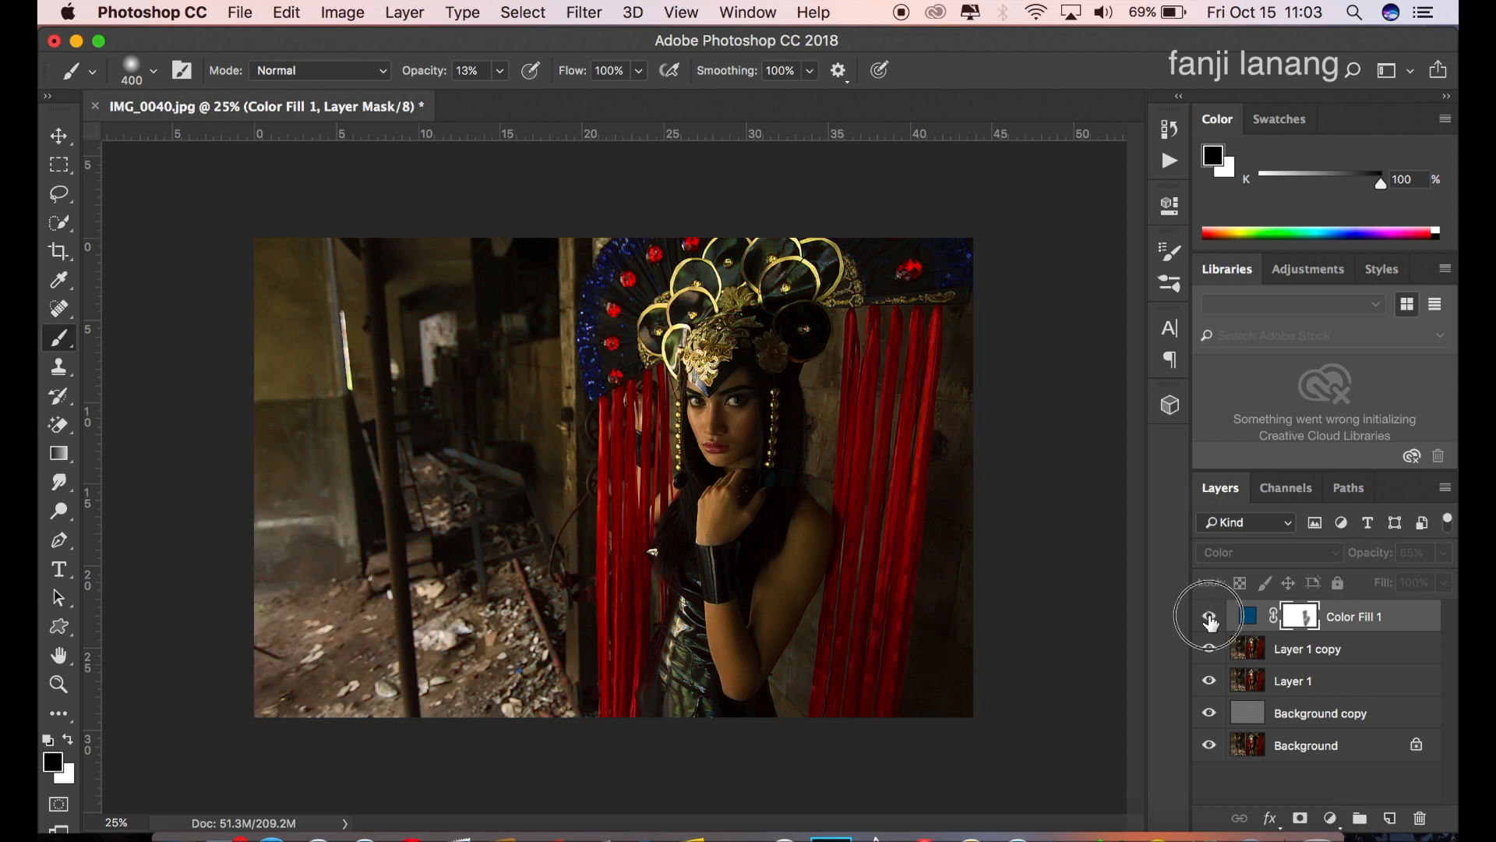
pyautogui.click(1210, 617)
pyautogui.click(1210, 618)
pyautogui.click(1210, 617)
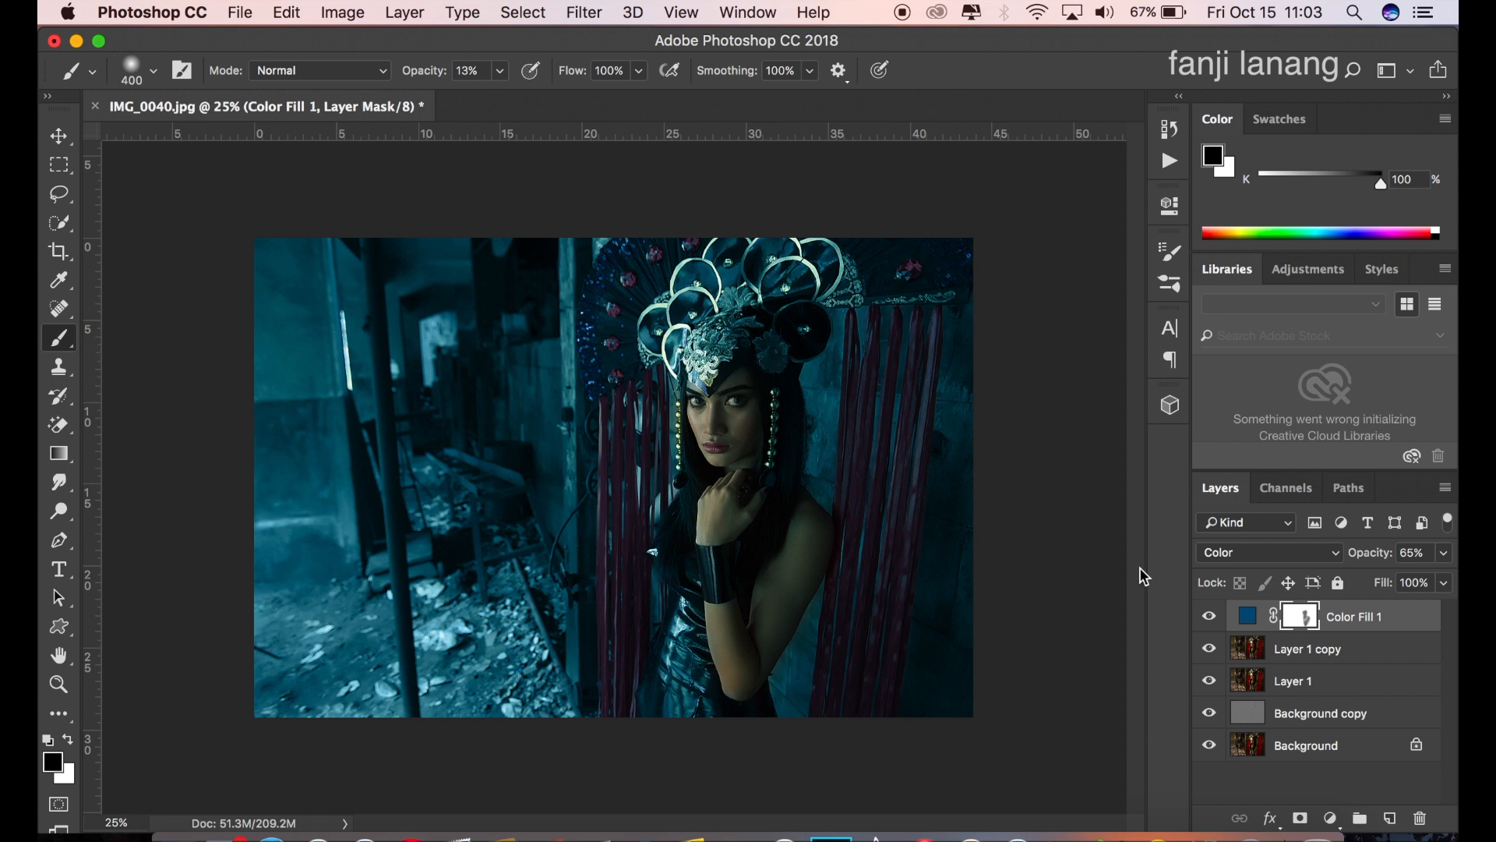
# Step: Add a Curves adjustment layer and shape the RGB curve with a slightly raised black point, darkened shadows and a point anchoring the midtones
pyautogui.click(1331, 818)
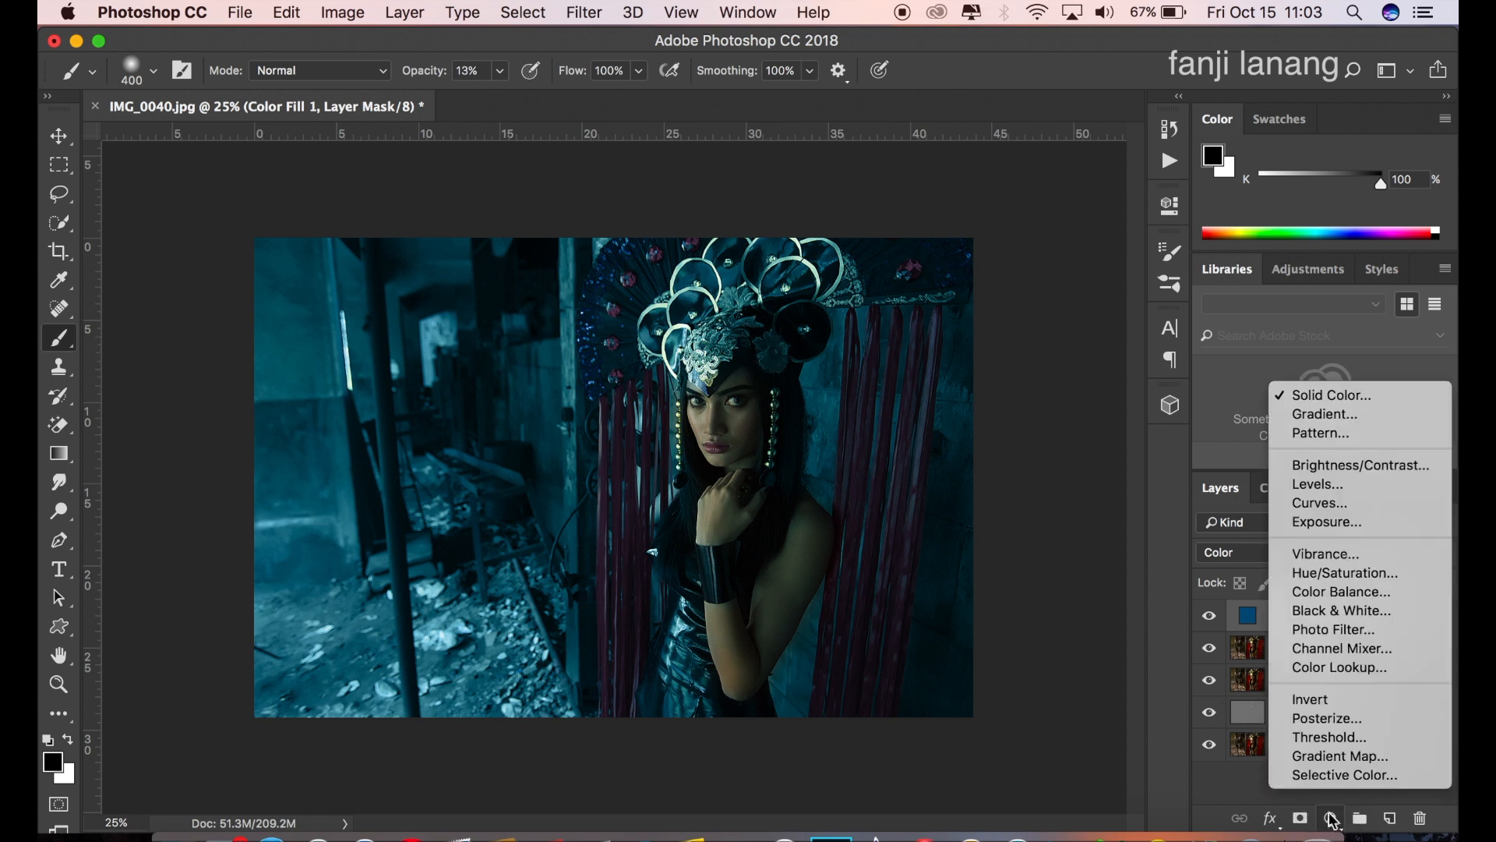
pyautogui.click(1348, 506)
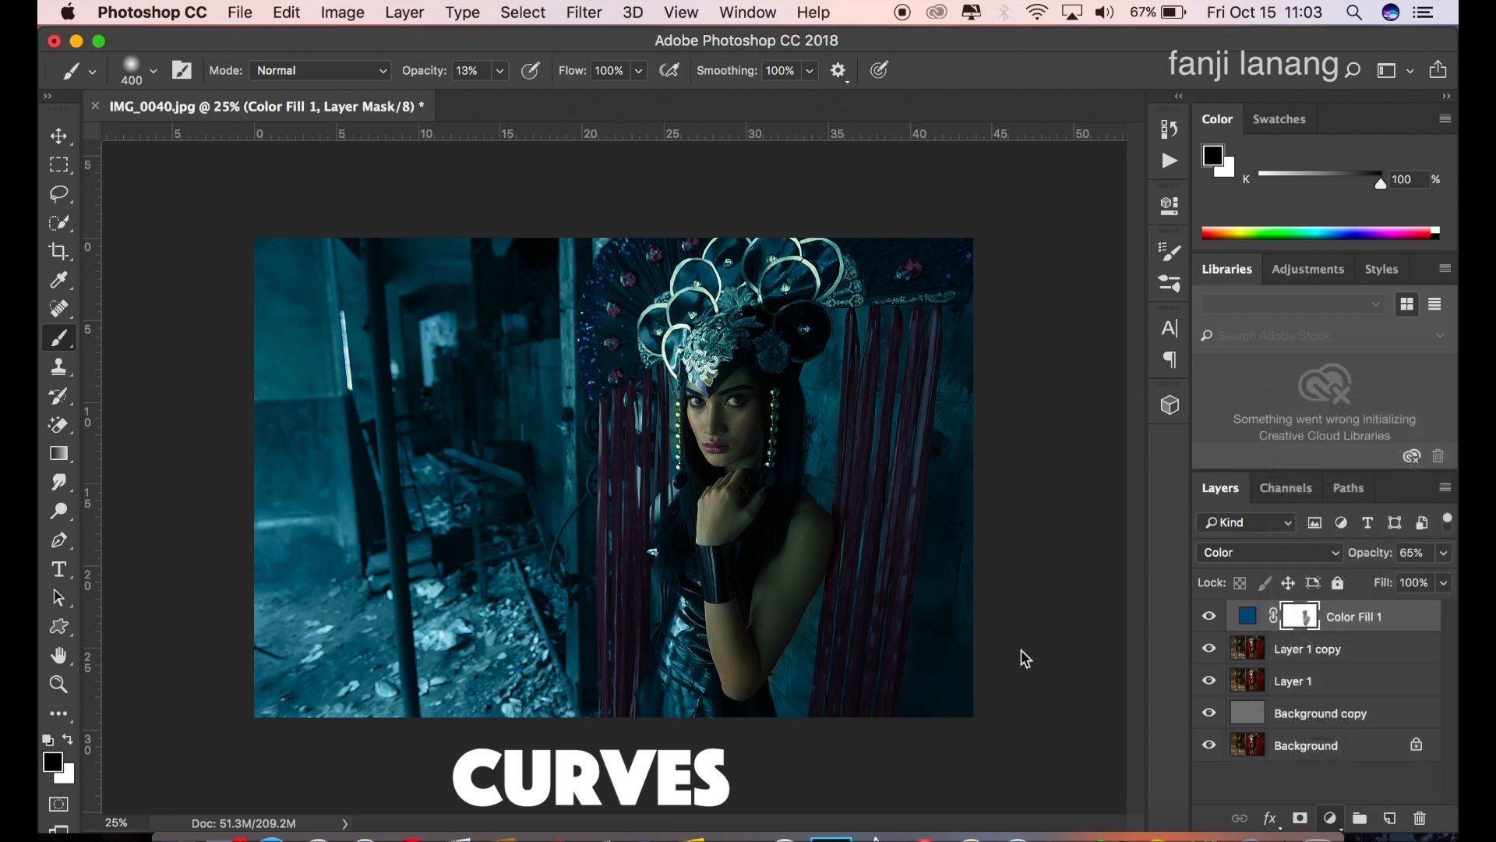
pyautogui.moveTo(887, 538)
pyautogui.mouseDown()
pyautogui.moveTo(946, 490)
pyautogui.moveTo(889, 519)
pyautogui.mouseUp()
pyautogui.click(918, 500)
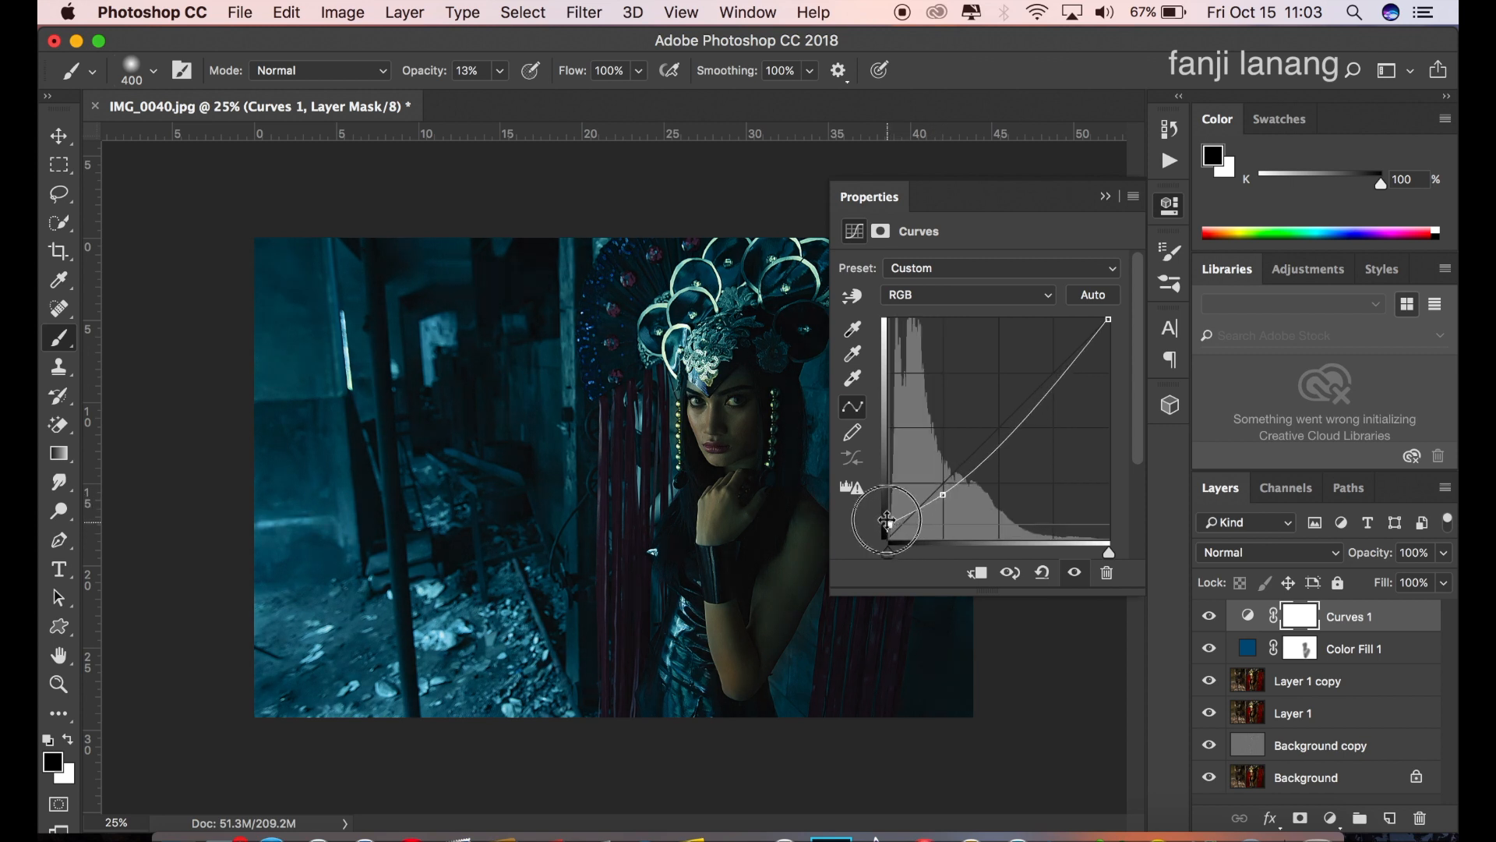
pyautogui.moveTo(998, 434); pyautogui.dragTo(1000, 429)
pyautogui.moveTo(889, 518); pyautogui.dragTo(889, 525)
pyautogui.click(944, 492)
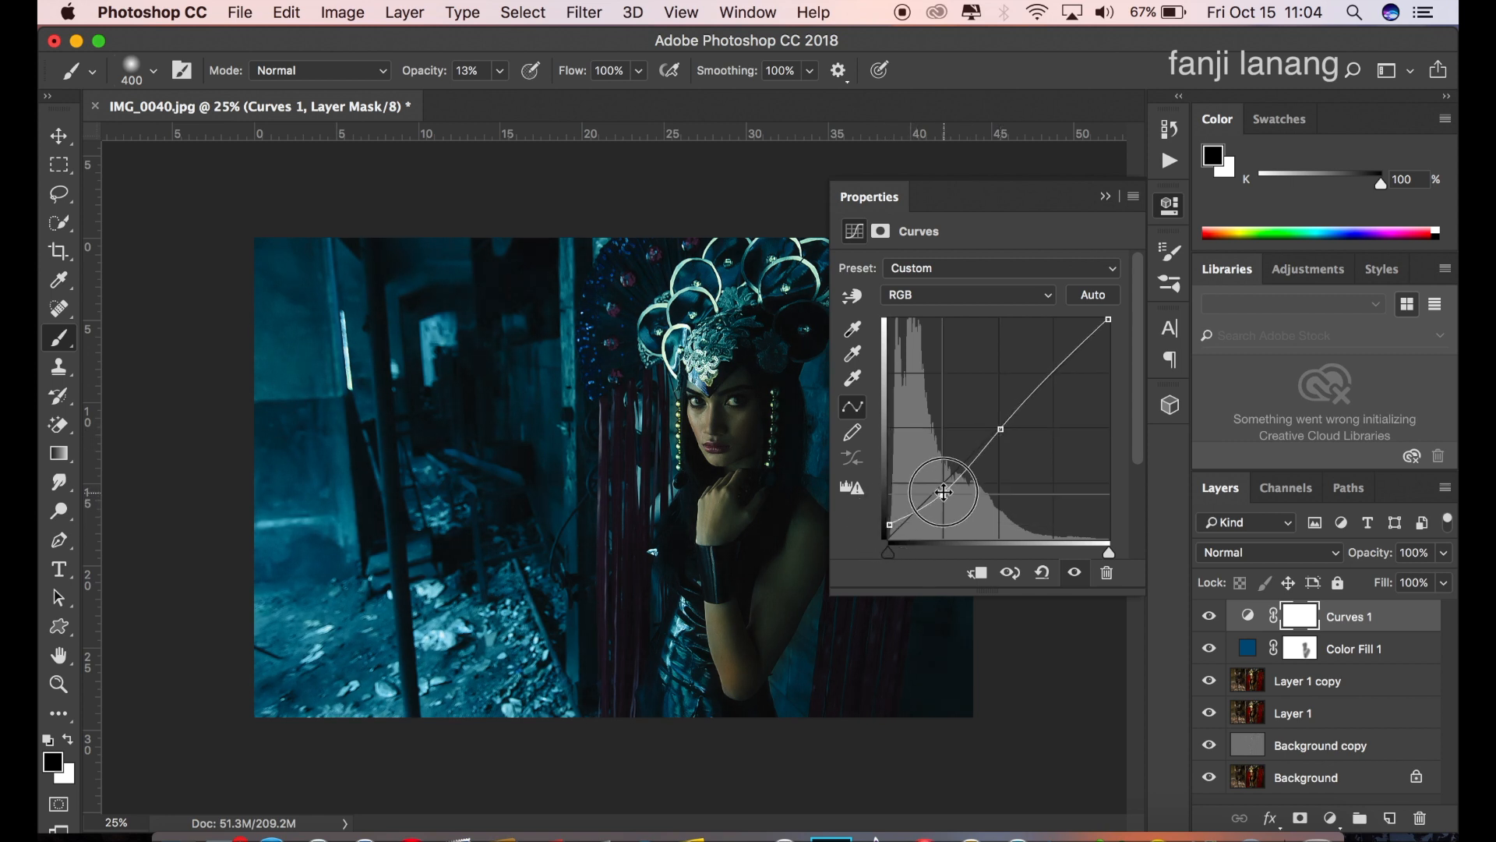
pyautogui.click(1107, 197)
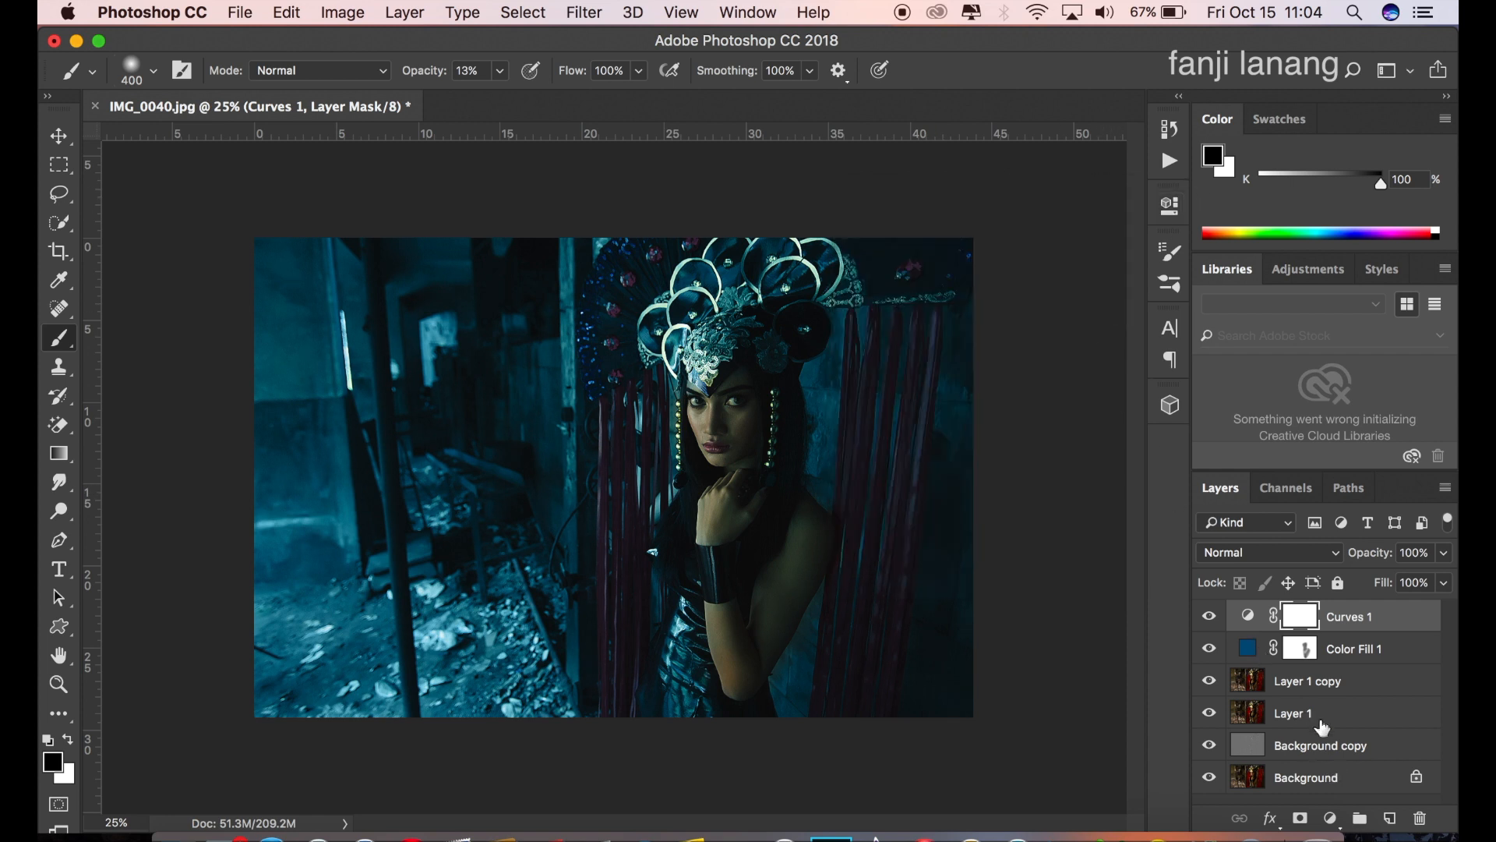
# Step: Stamp a white signature on a new top layer in the photo's lower-left corner, using the 500 px signature brush at 100% opacity
pyautogui.click(1388, 818)
pyautogui.press('x')
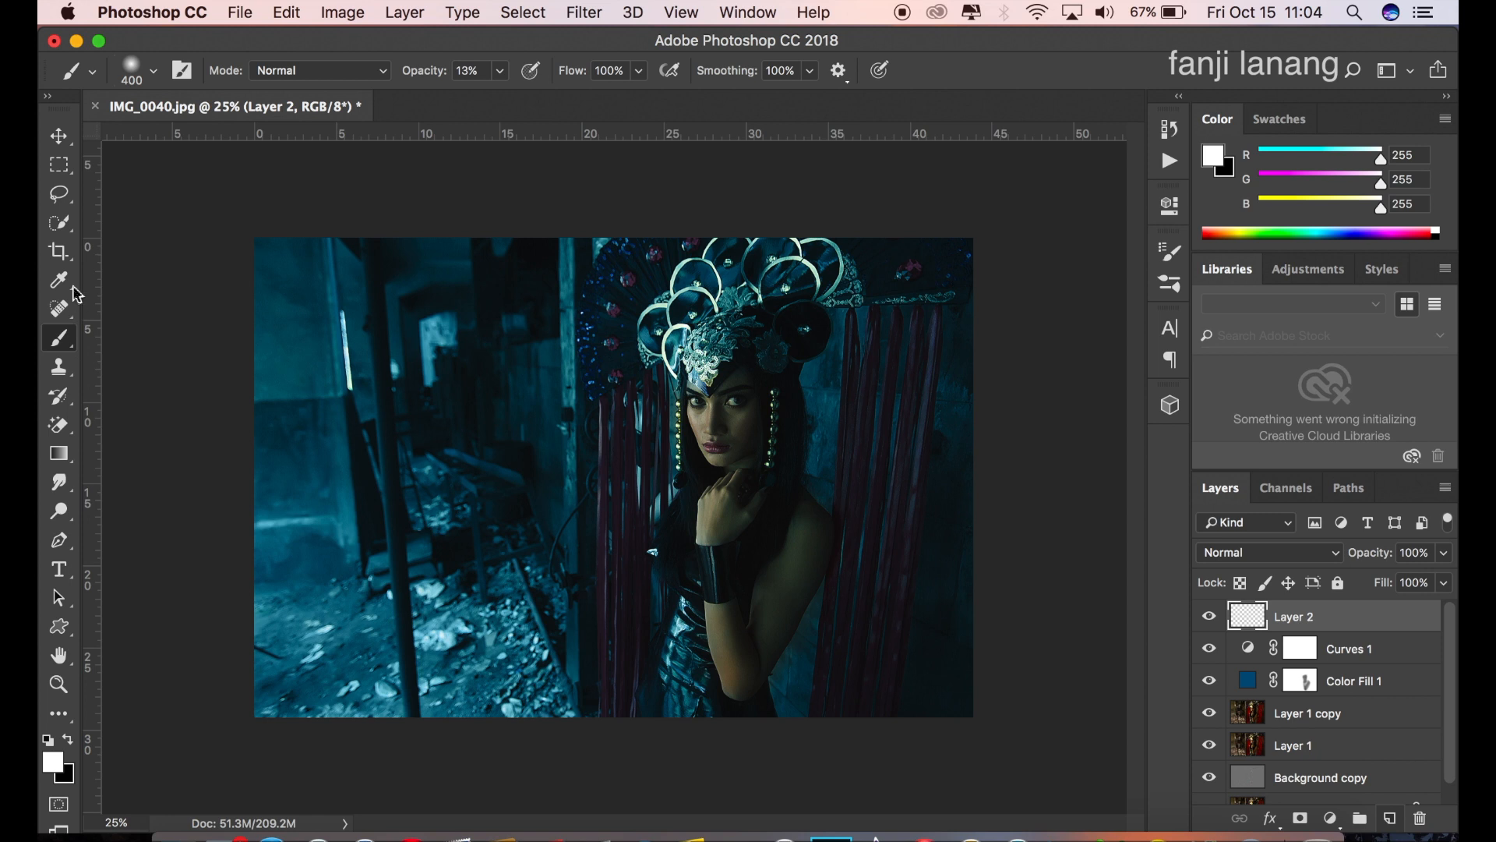
pyautogui.click(156, 73)
pyautogui.click(123, 236)
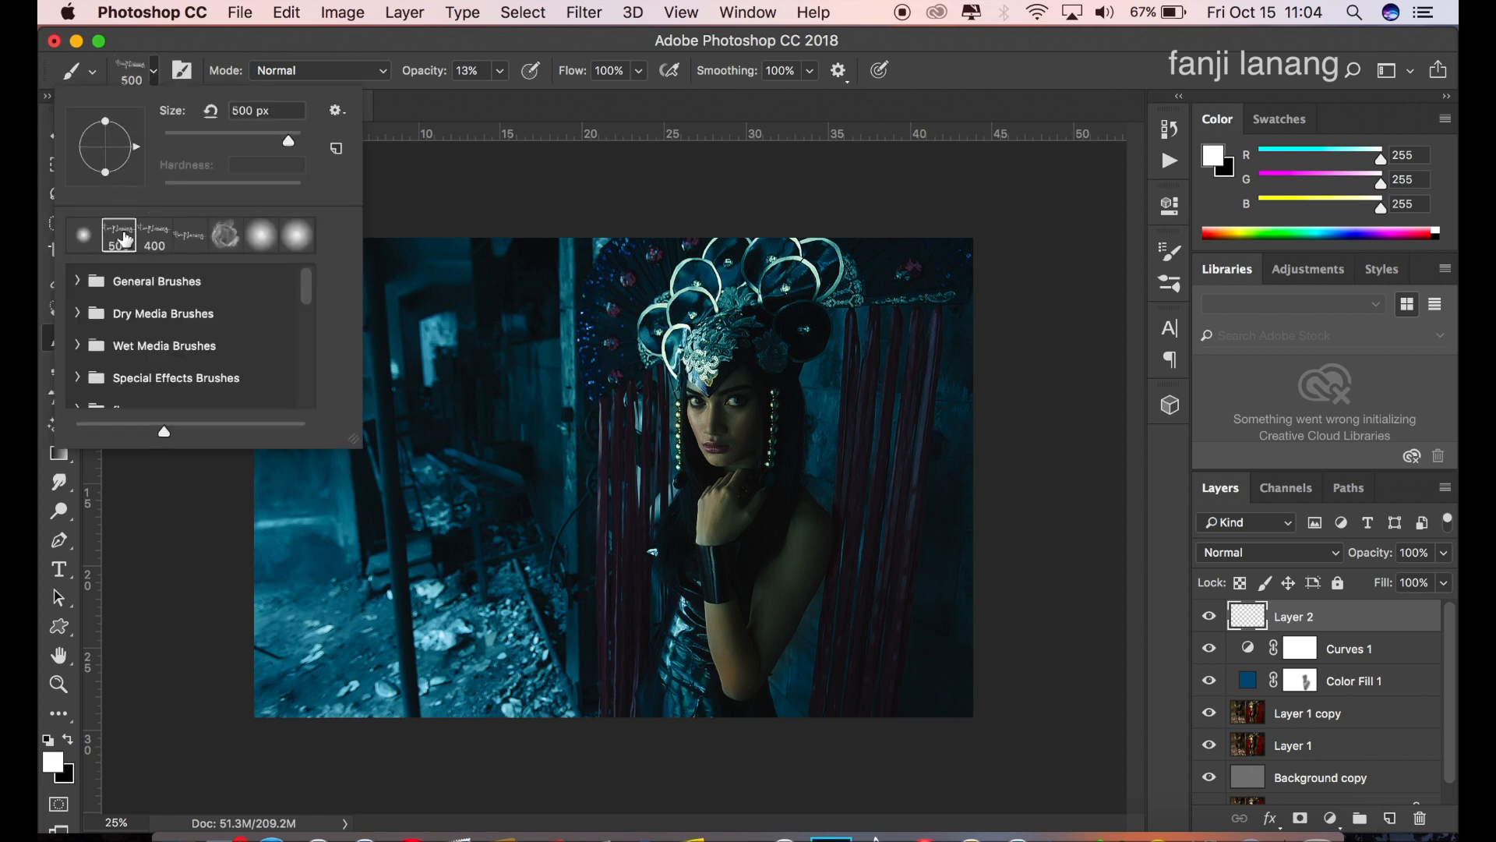
pyautogui.click(1236, 44)
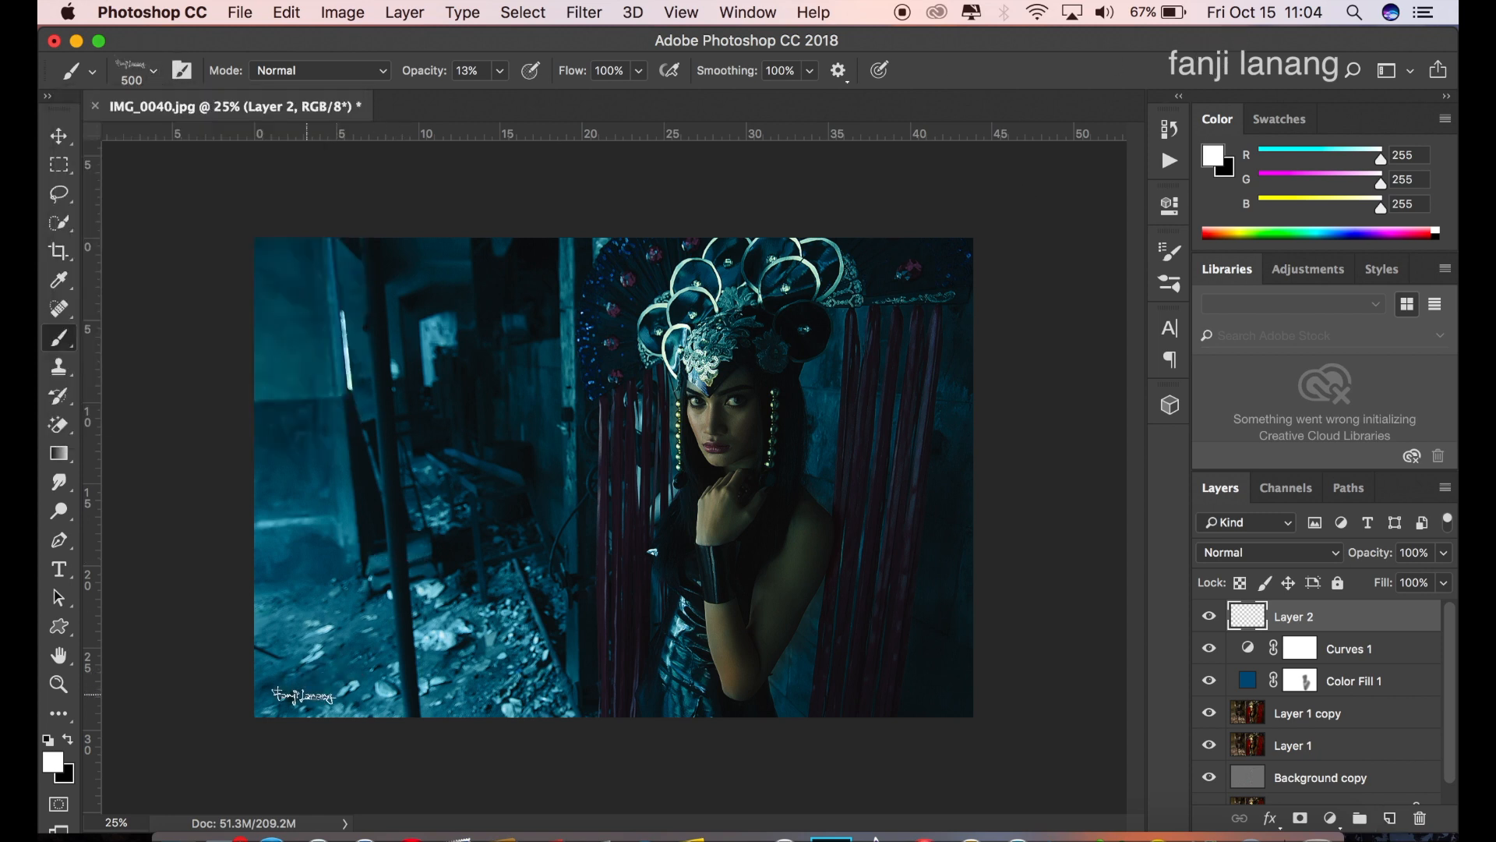
pyautogui.press('0')
pyautogui.click(302, 695)
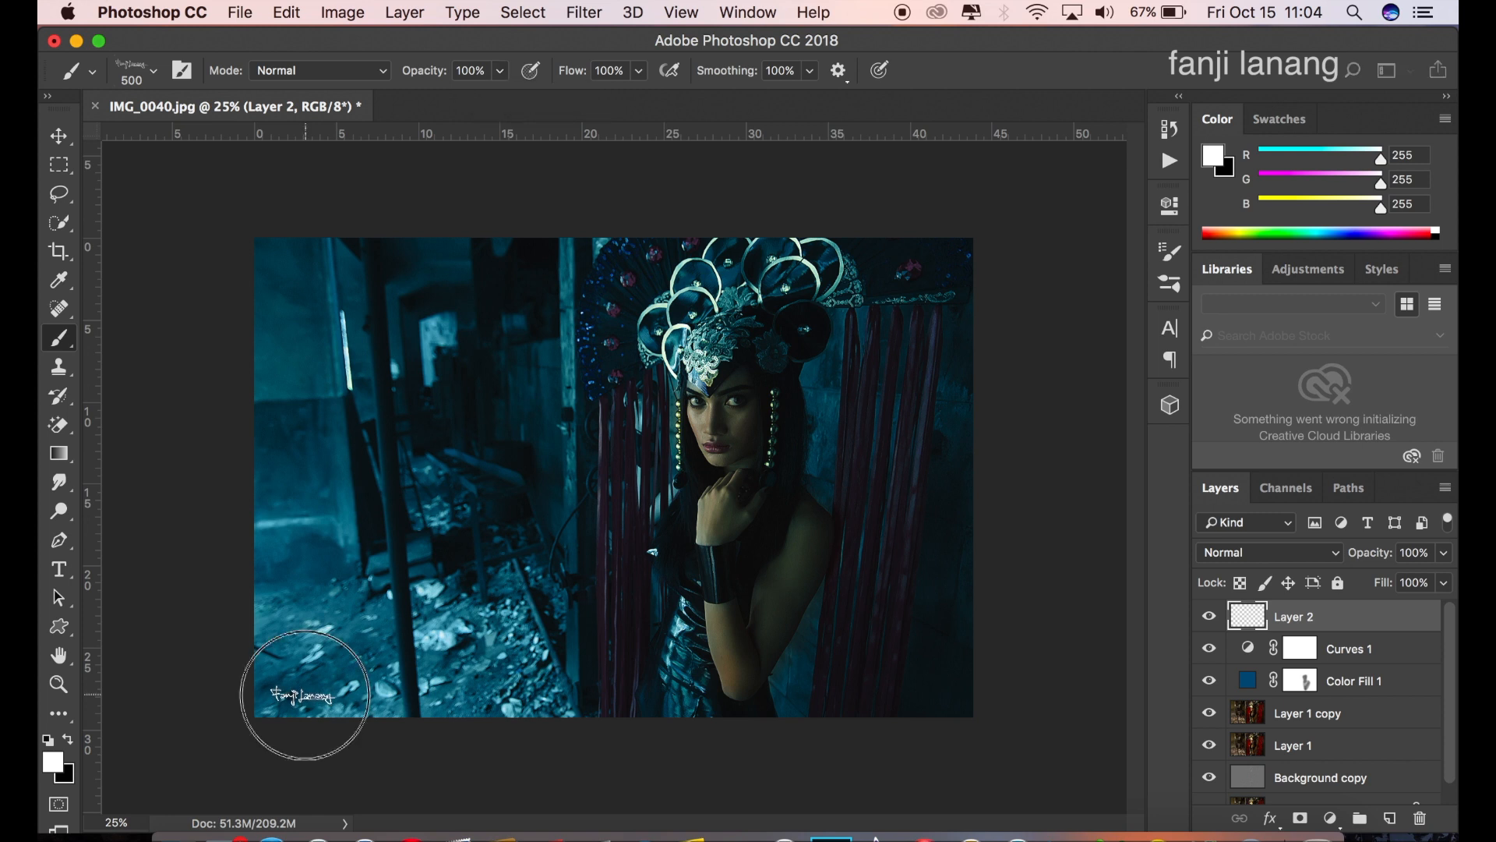